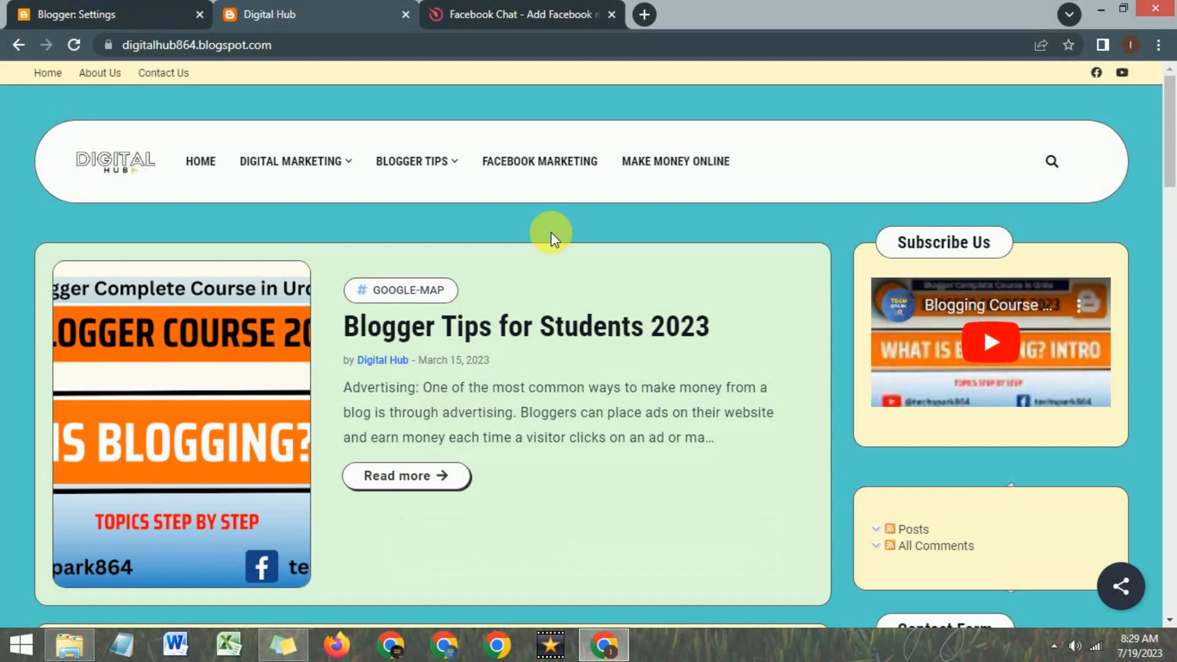
Look over the Digital Hub blog's home page, the Elfsight Facebook Chat page and the Blogger dashboard.
scroll(552, 236, down, 3)
scroll(561, 245, up, 3)
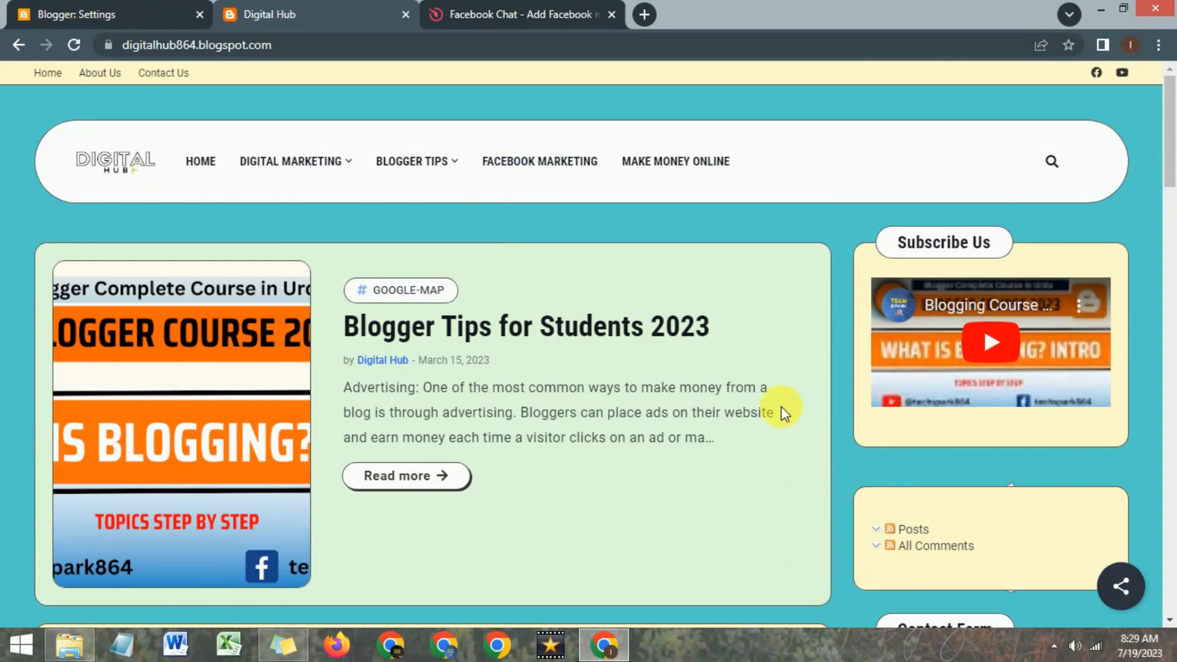
scroll(783, 411, down, 3)
scroll(782, 417, up, 3)
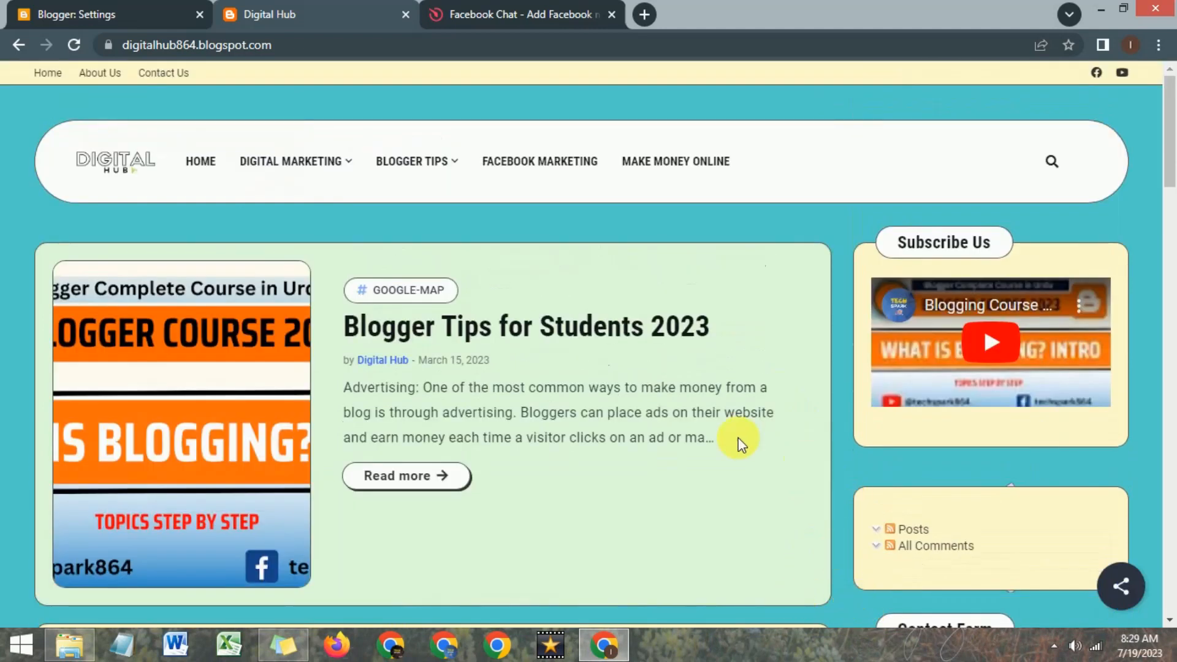
click(512, 8)
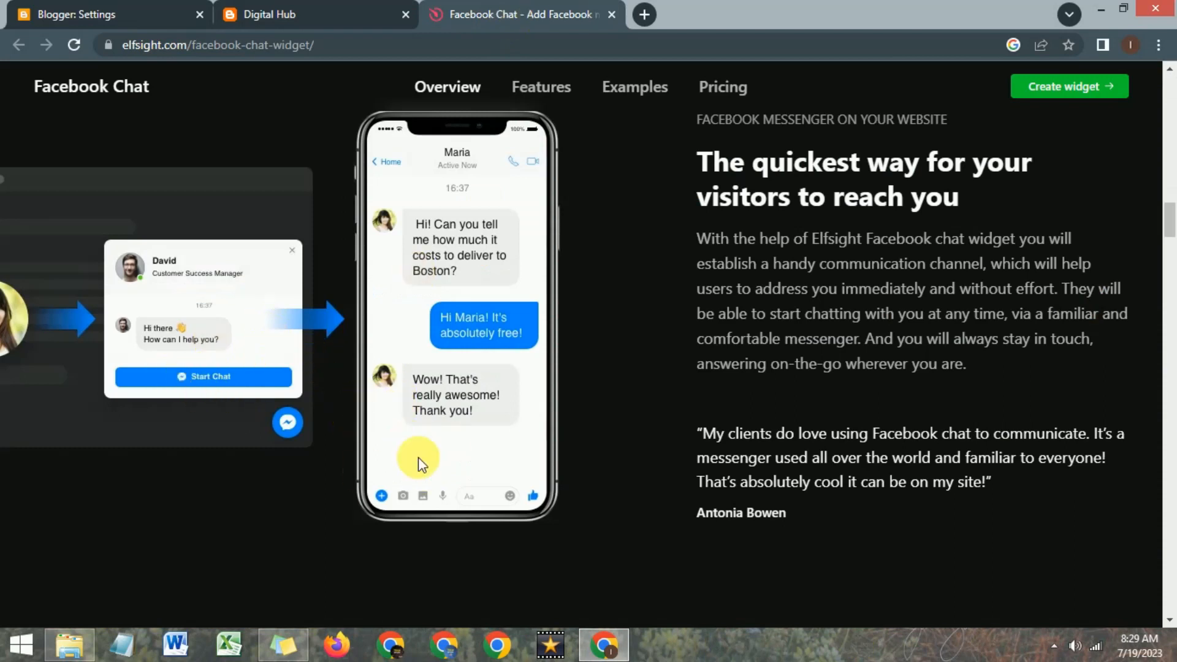
click(272, 8)
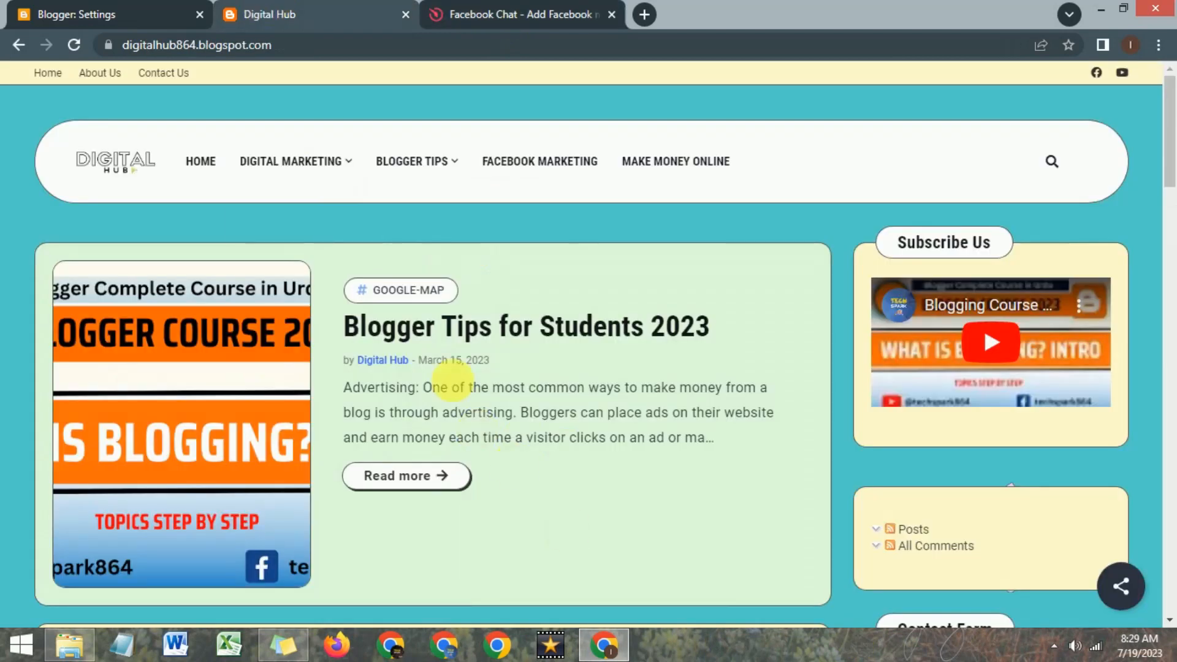
click(510, 9)
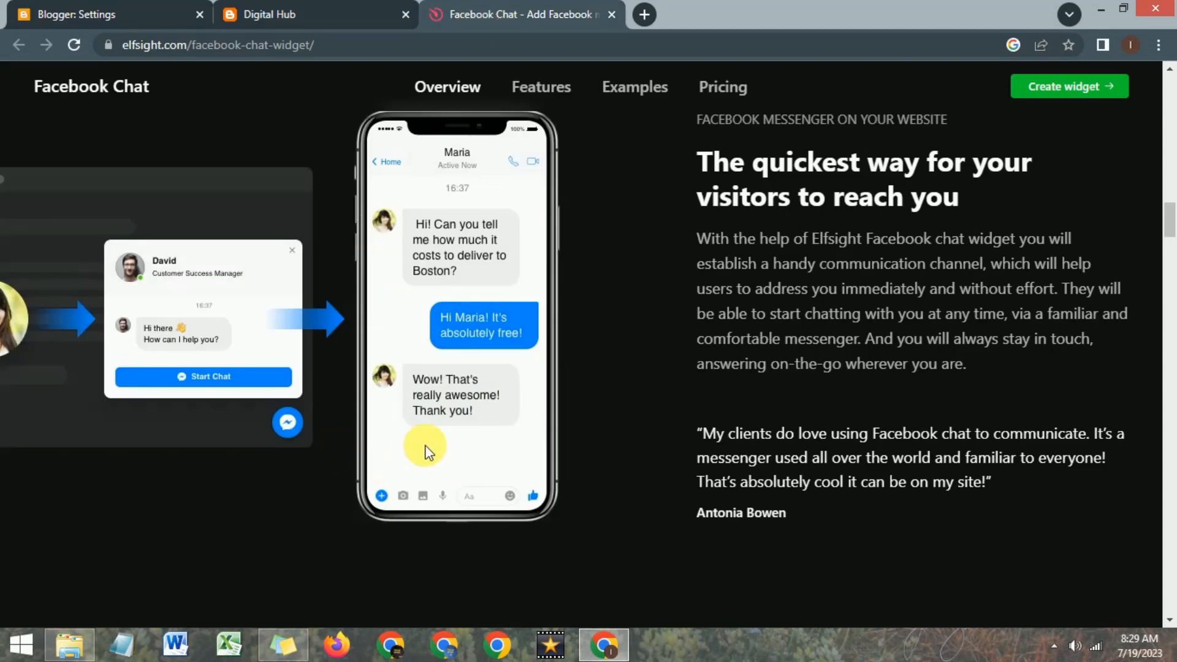
click(331, 9)
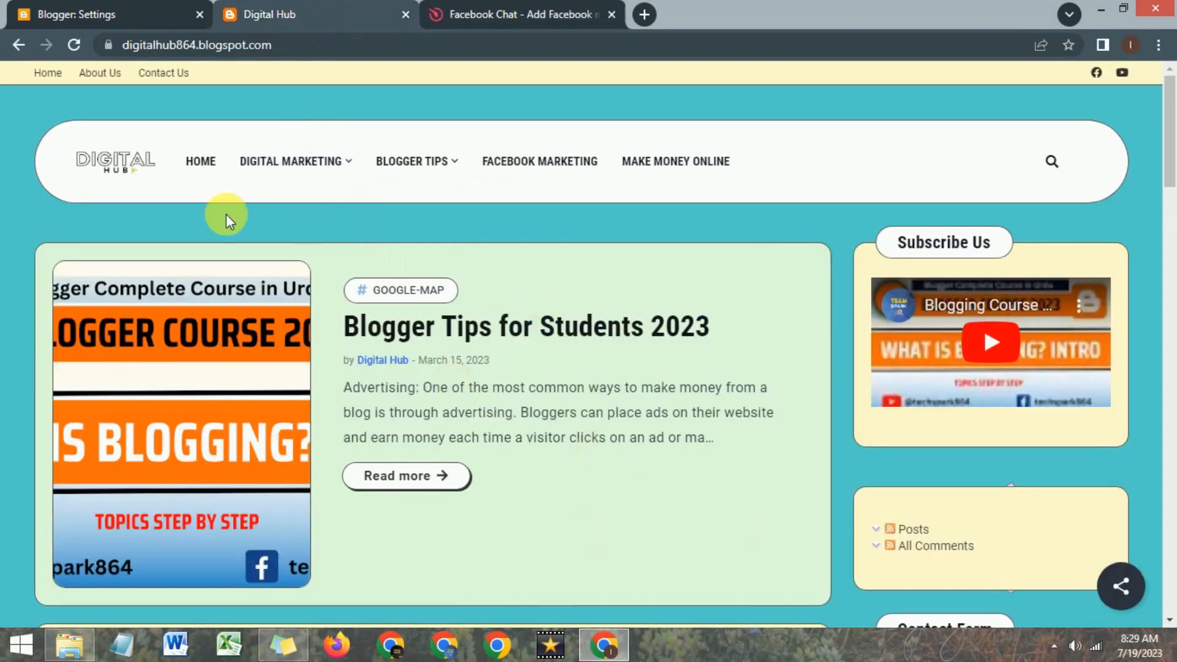
scroll(431, 237, down, 7)
scroll(431, 237, up, 7)
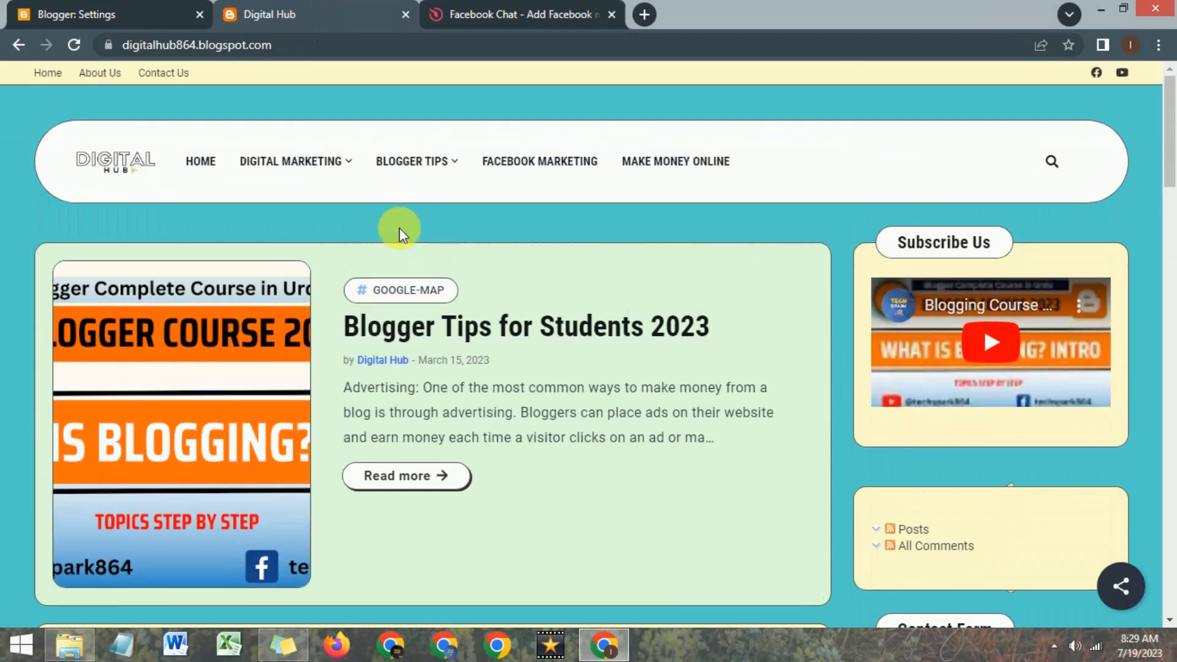
click(122, 9)
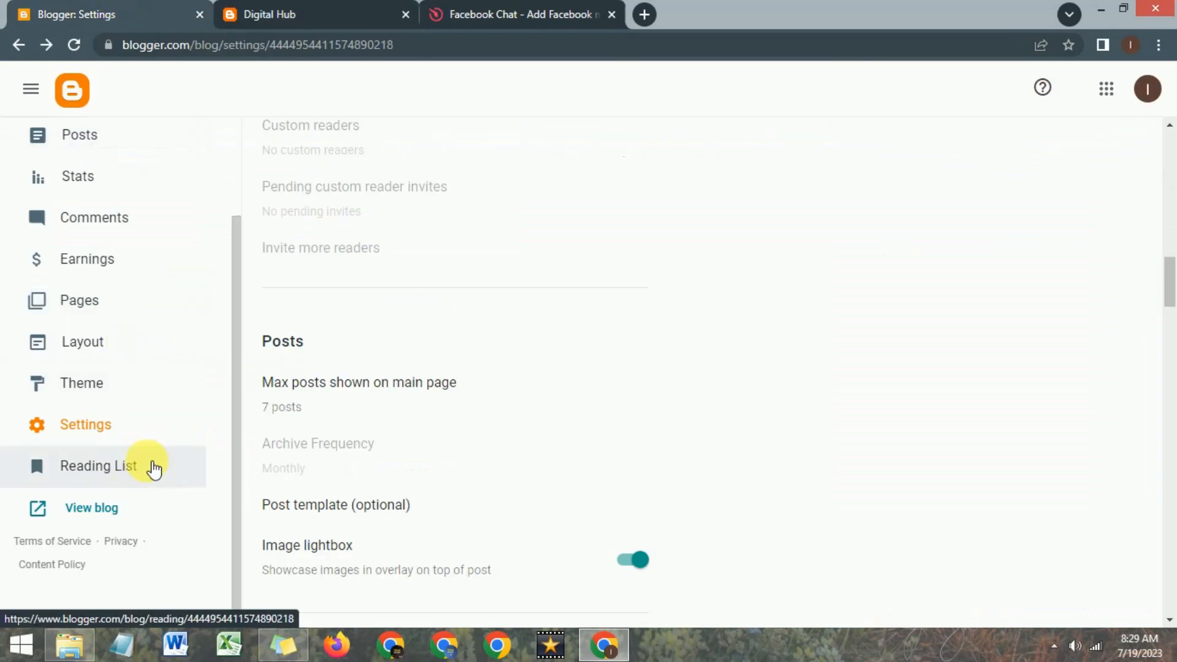
scroll(231, 324, up, 3)
scroll(396, 255, up, 5)
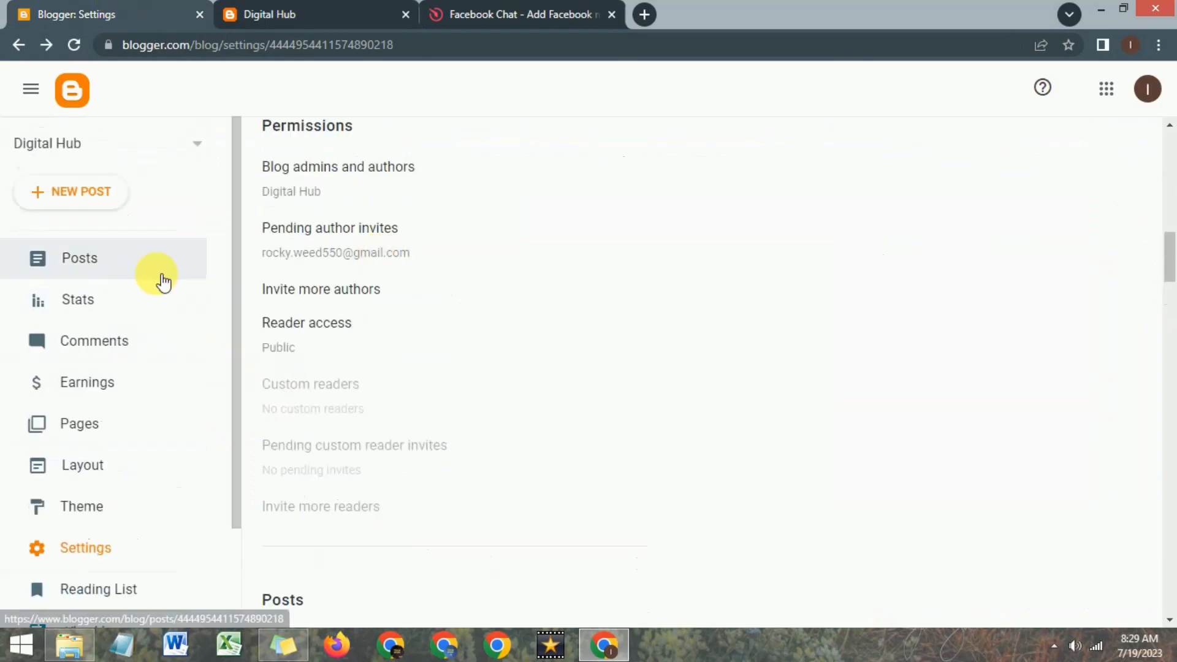
Log in to Elfsight from its Facebook Chat page using the existing Google account, and dismiss the birthday sale offer.
click(508, 9)
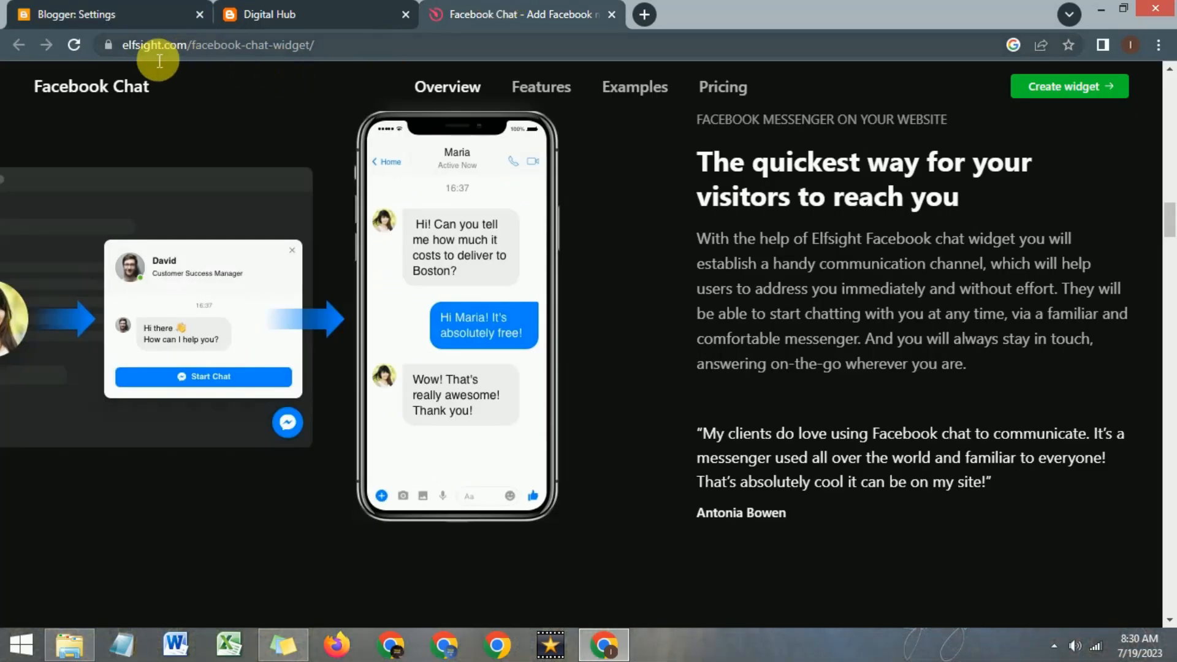
scroll(389, 104, up, 10)
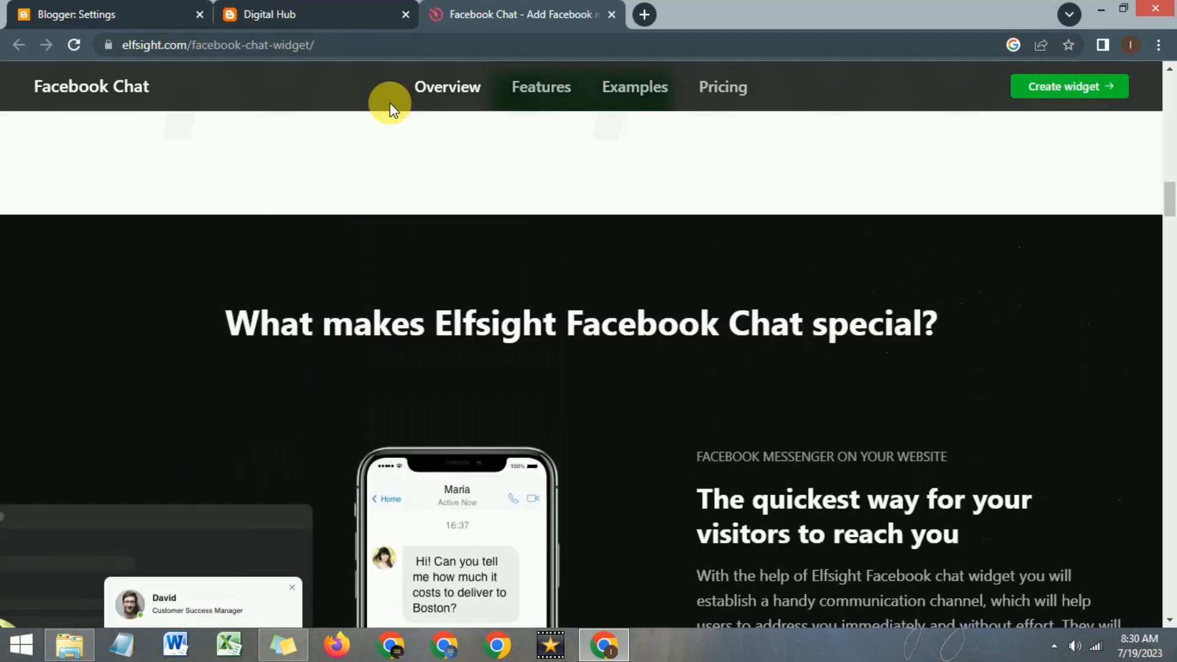
scroll(408, 97, up, 10)
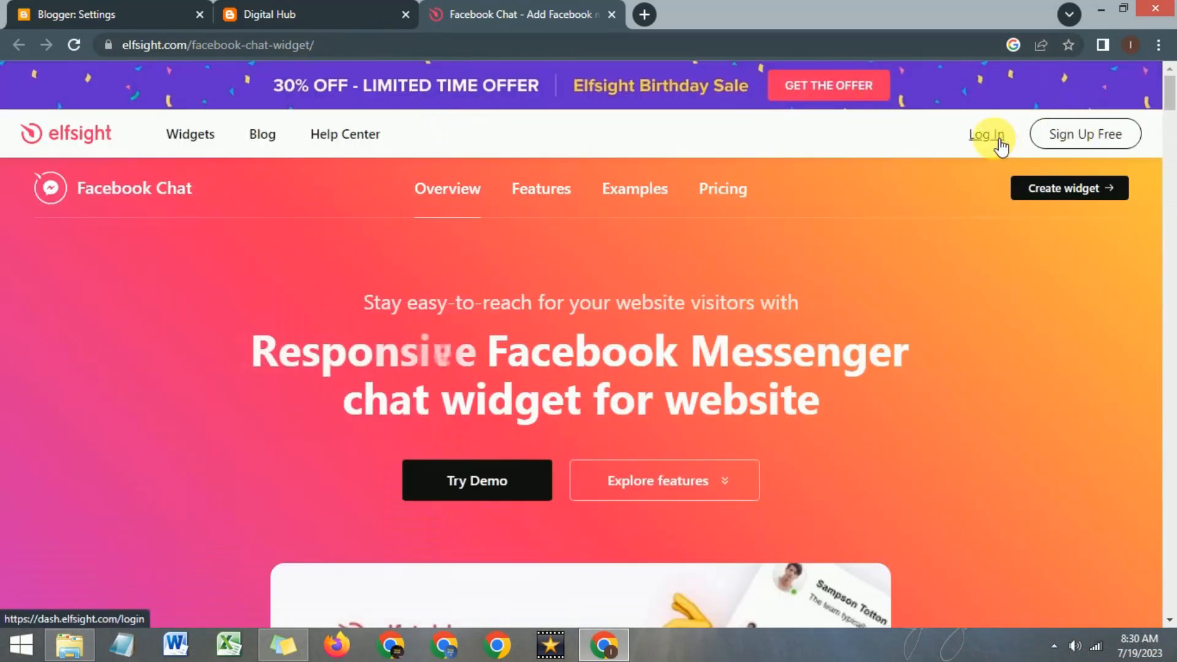
click(993, 137)
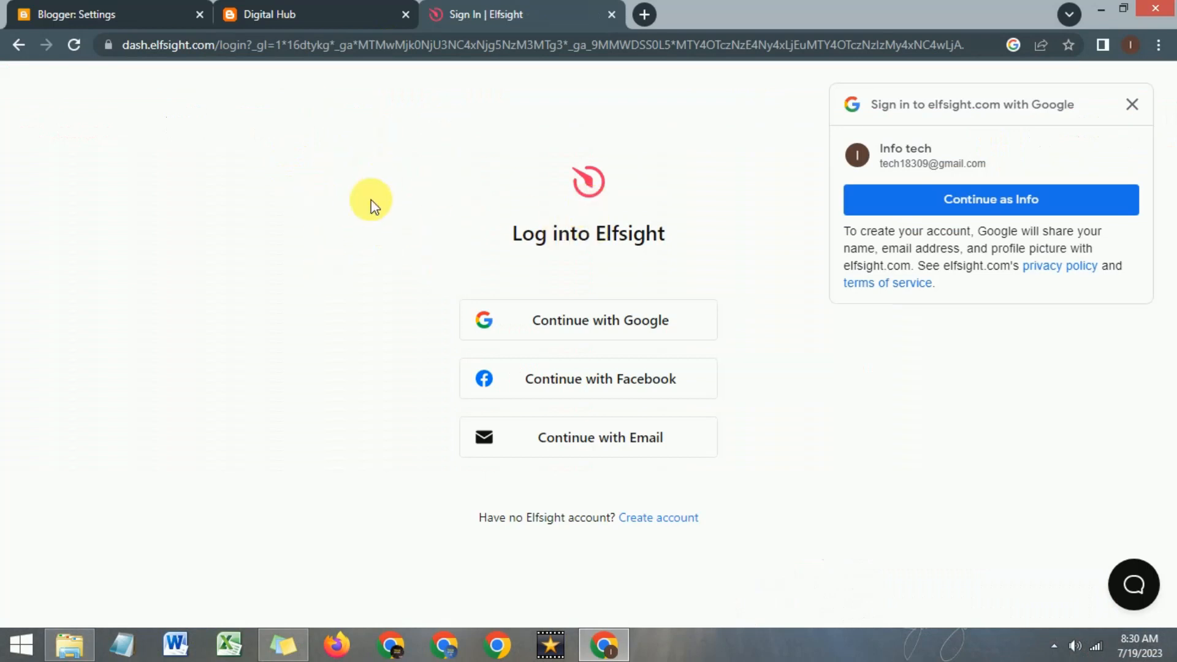
click(576, 328)
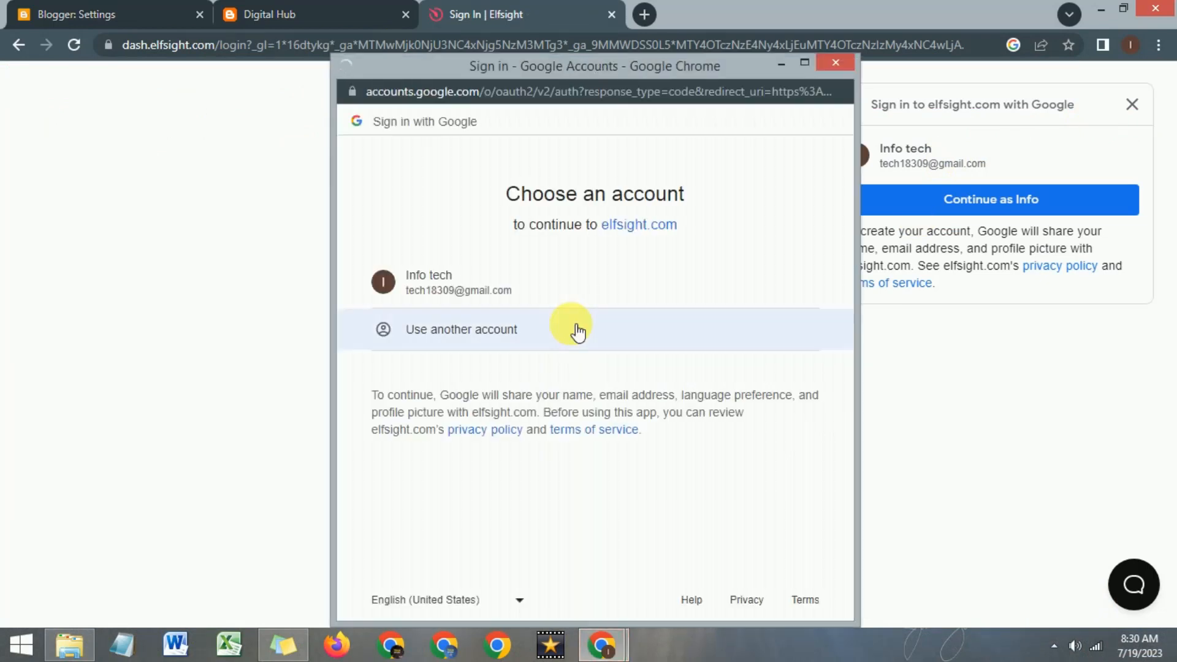
click(483, 285)
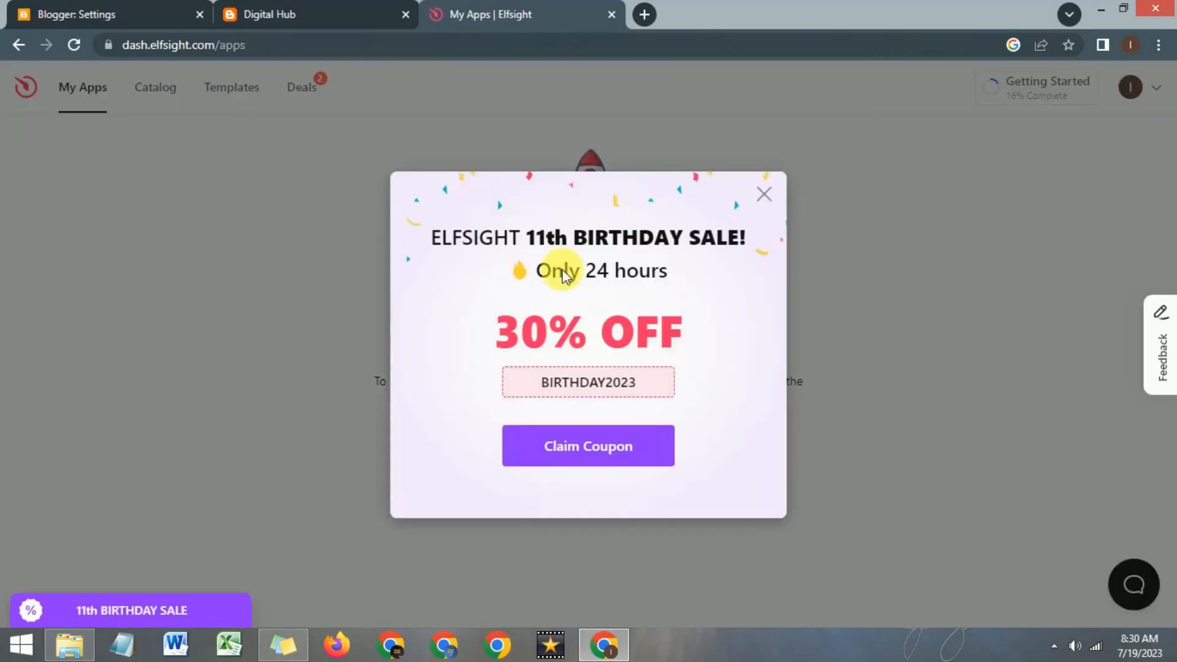
click(766, 195)
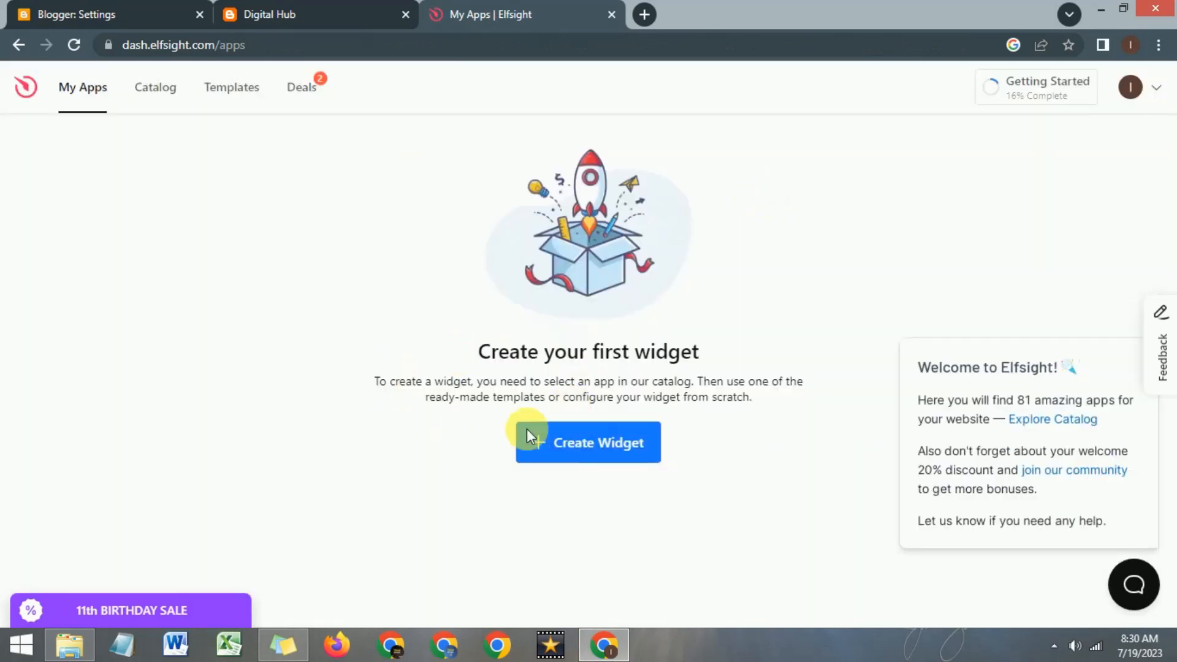
Start creating a widget, search the apps catalog for "facebook chat" and choose the Facebook Chat app.
click(548, 452)
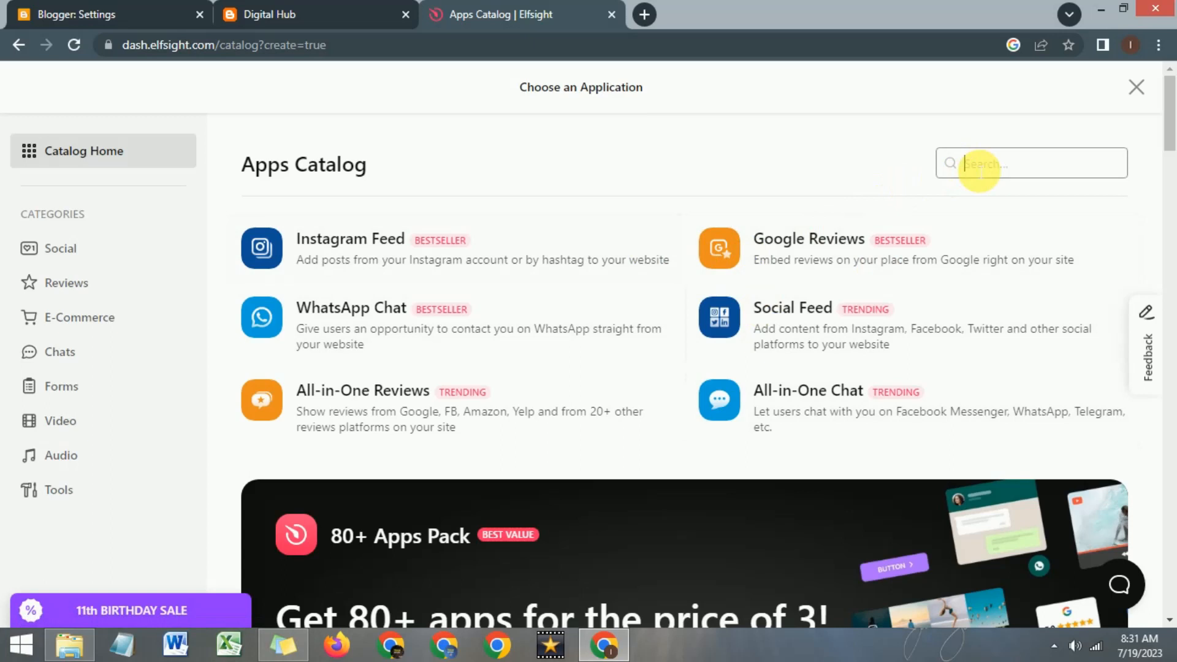
text(facebook )
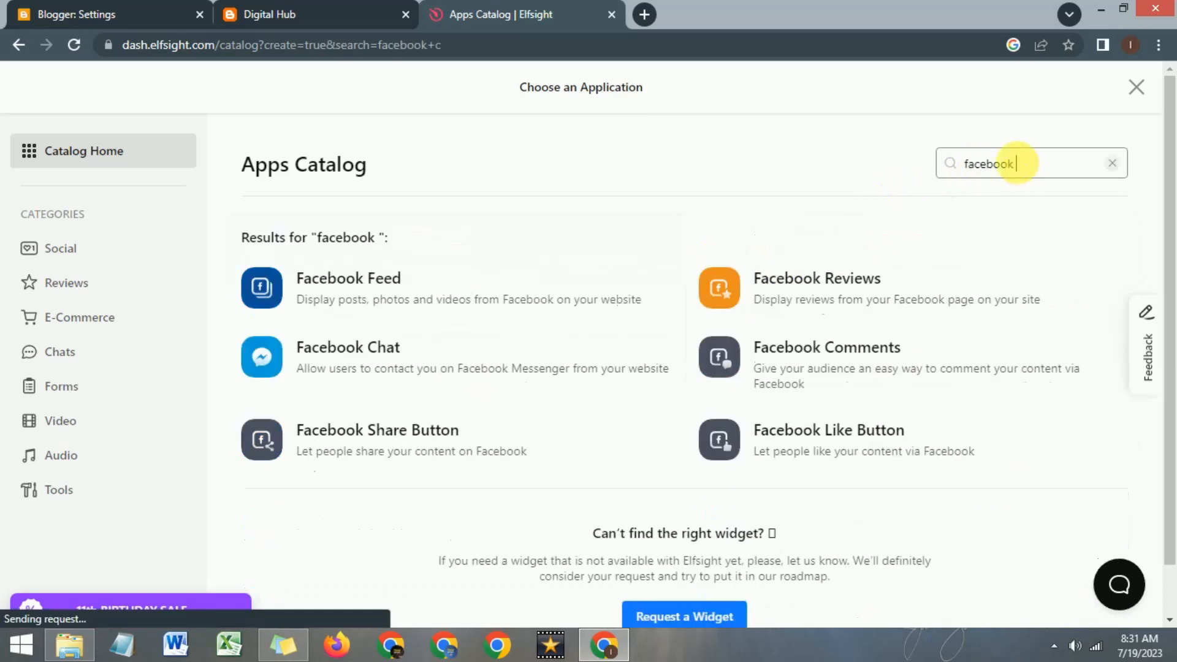
text(chat)
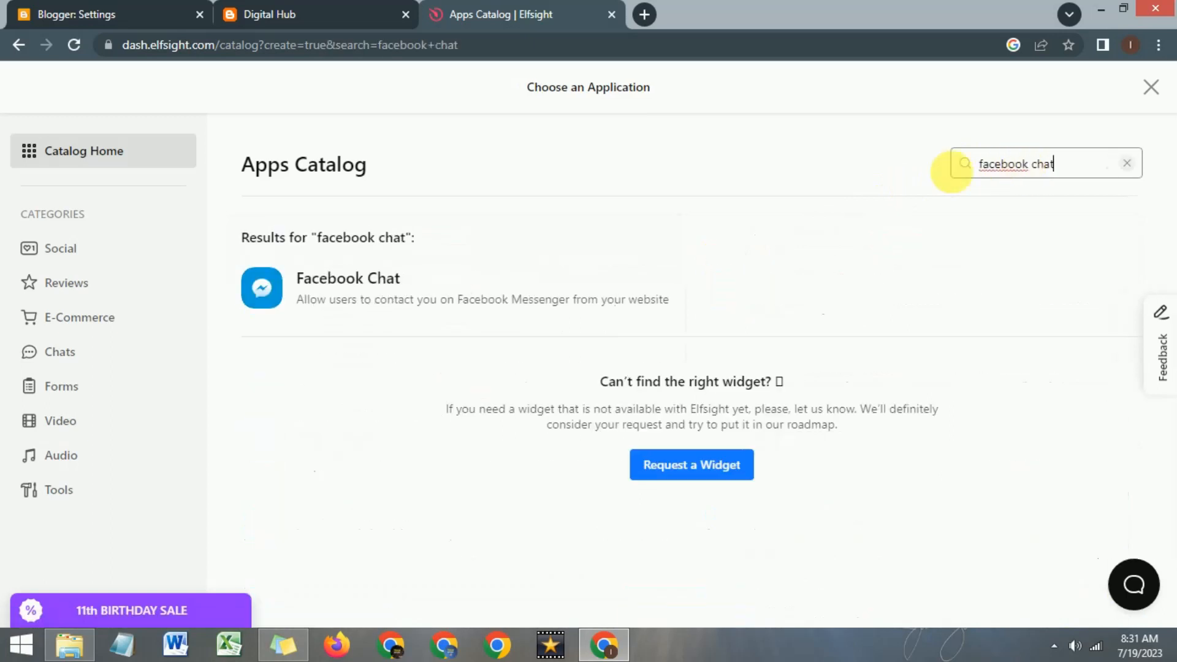
click(379, 298)
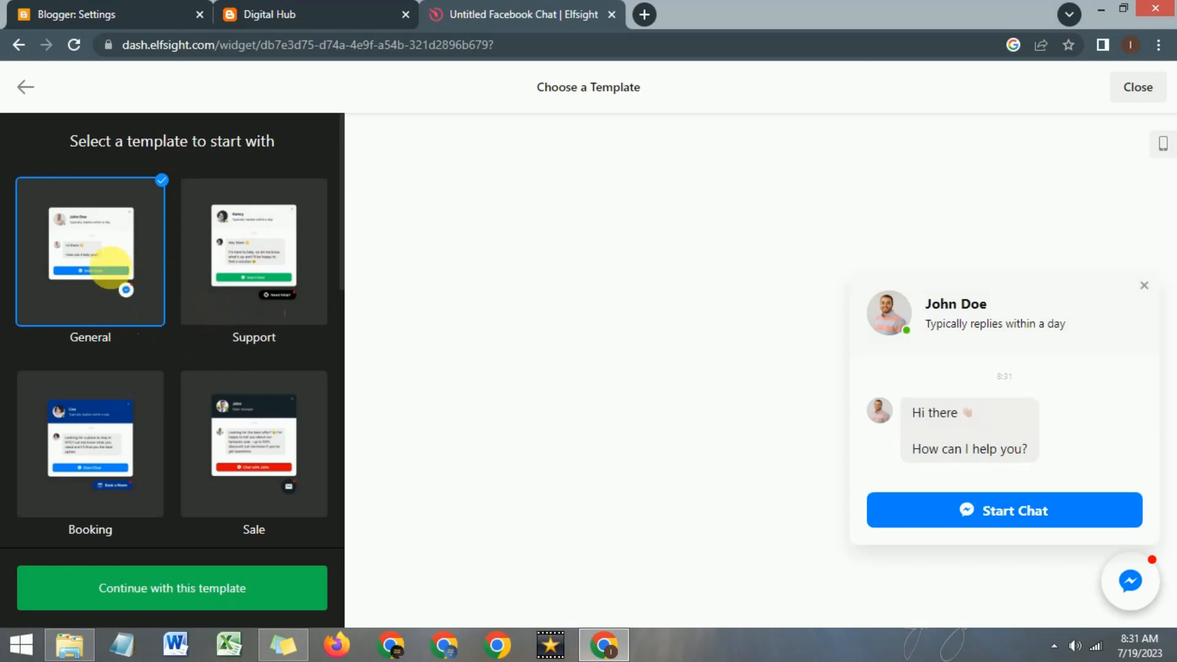
Preview the Support, Booking and Sale chat templates.
click(255, 261)
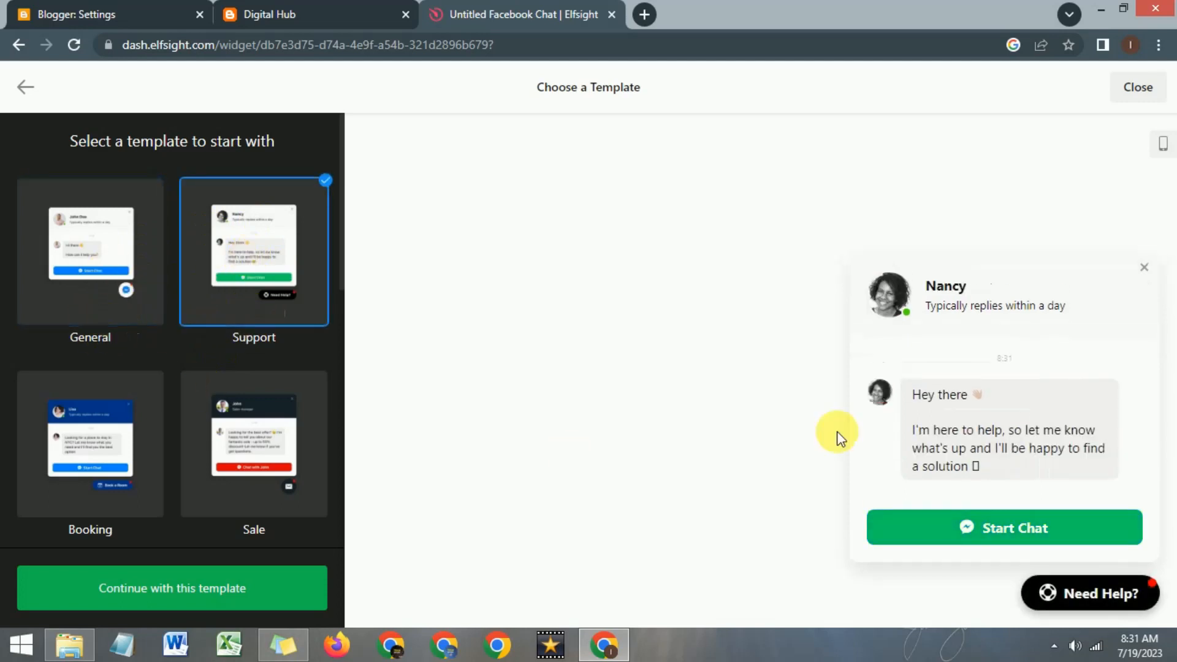
scroll(131, 336, down, 1)
click(108, 343)
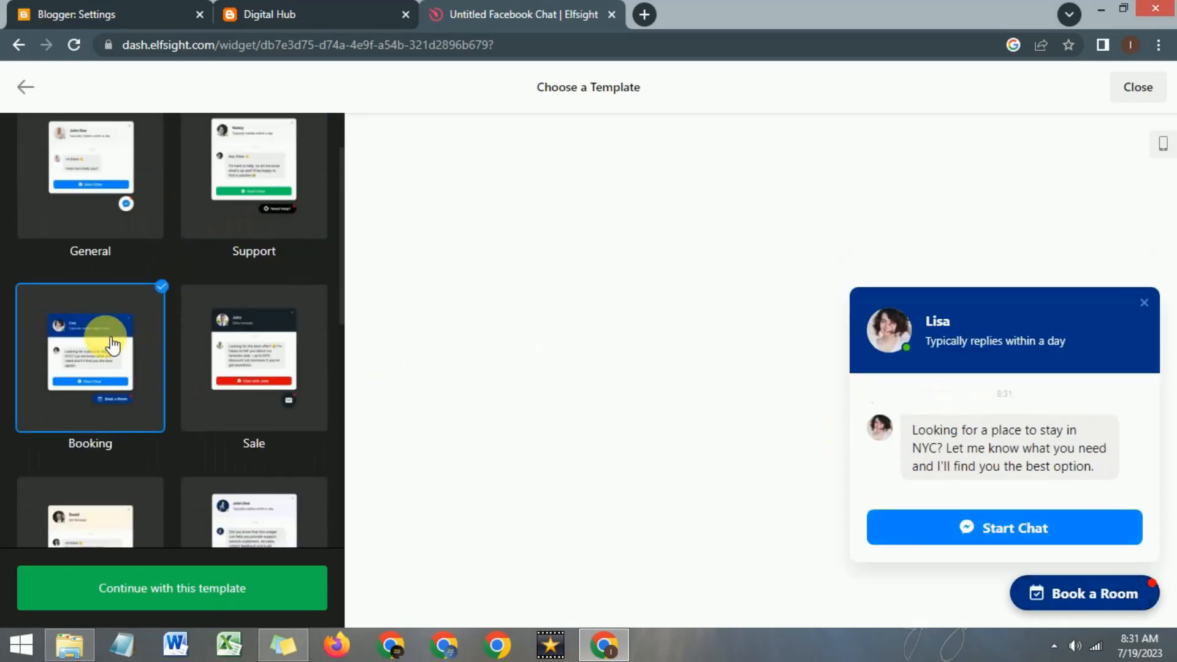
click(254, 372)
Select the boat expert template with the blue header and yellow Start Chat button, and continue with it.
scroll(189, 340, down, 2)
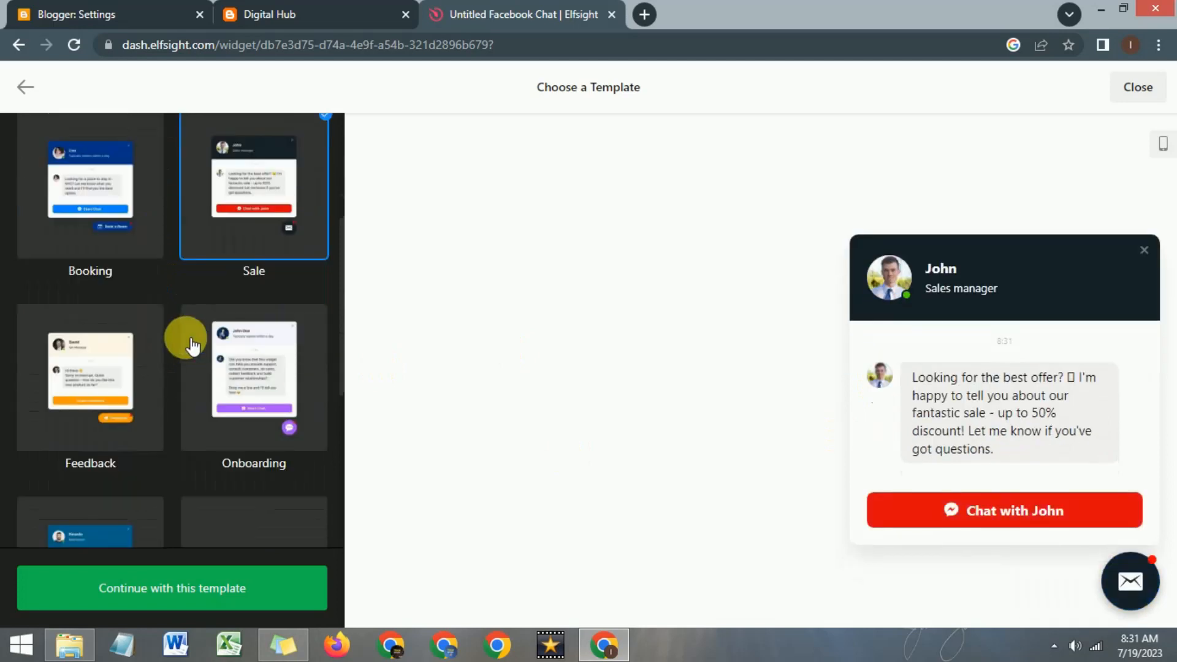
scroll(124, 367, down, 2)
click(116, 363)
scroll(104, 343, up, 1)
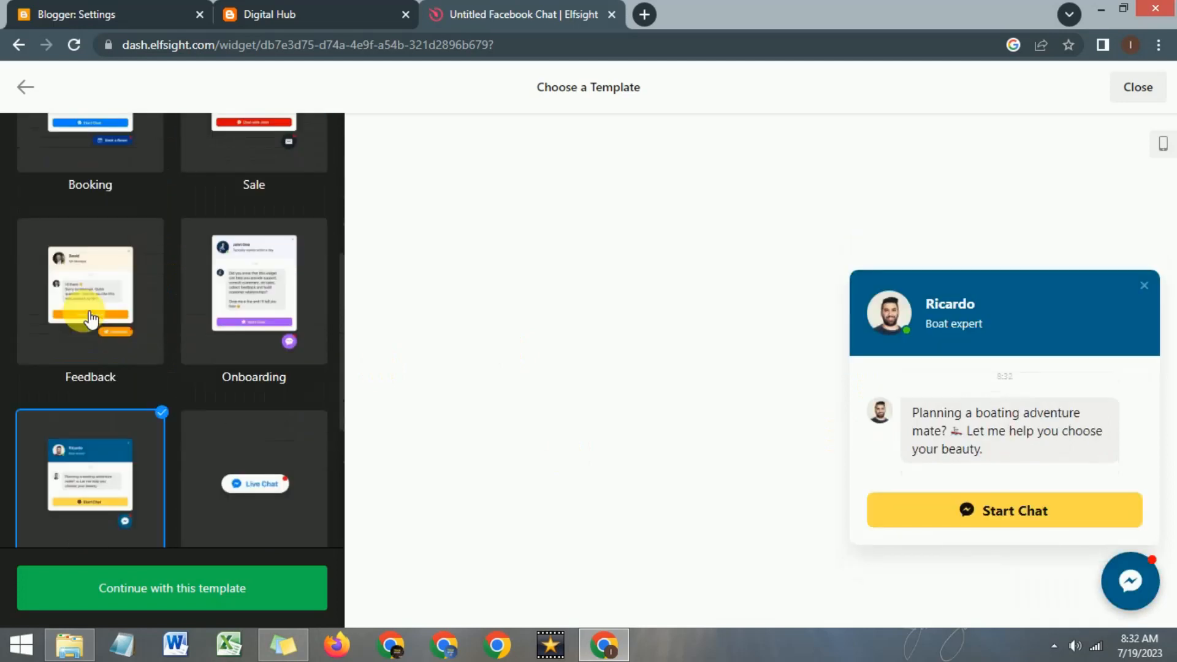
scroll(123, 368, up, 2)
scroll(145, 321, up, 3)
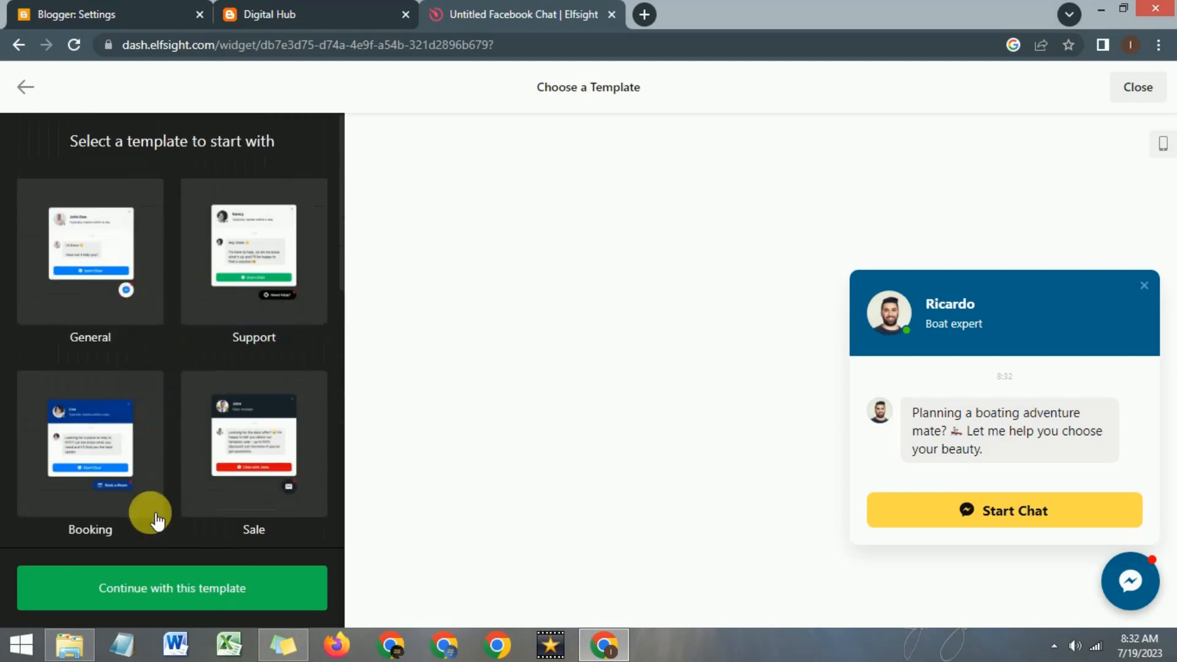
scroll(115, 503, down, 4)
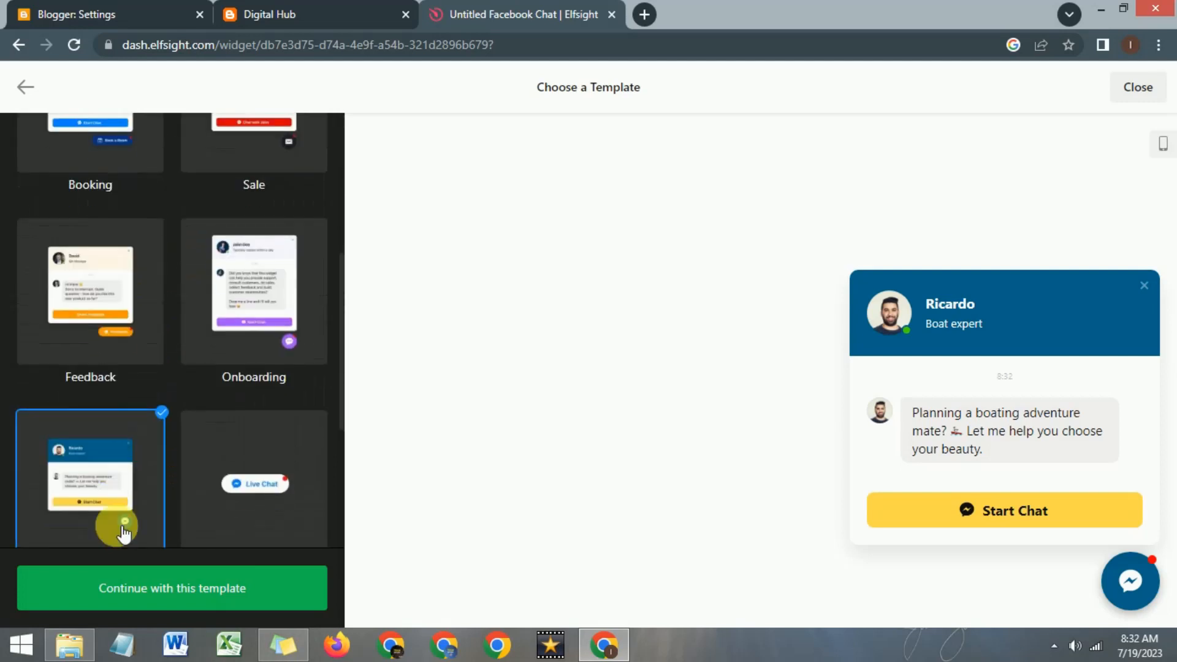
click(160, 594)
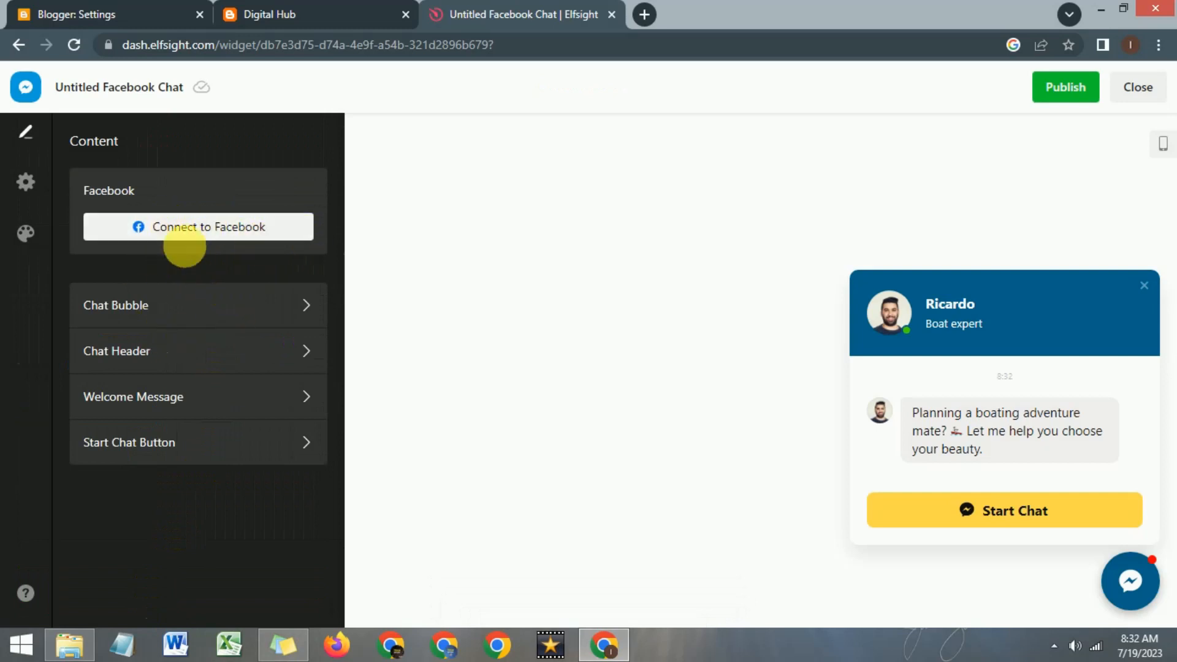
Open the Facebook login for connecting the widget and close it without signing in.
click(221, 234)
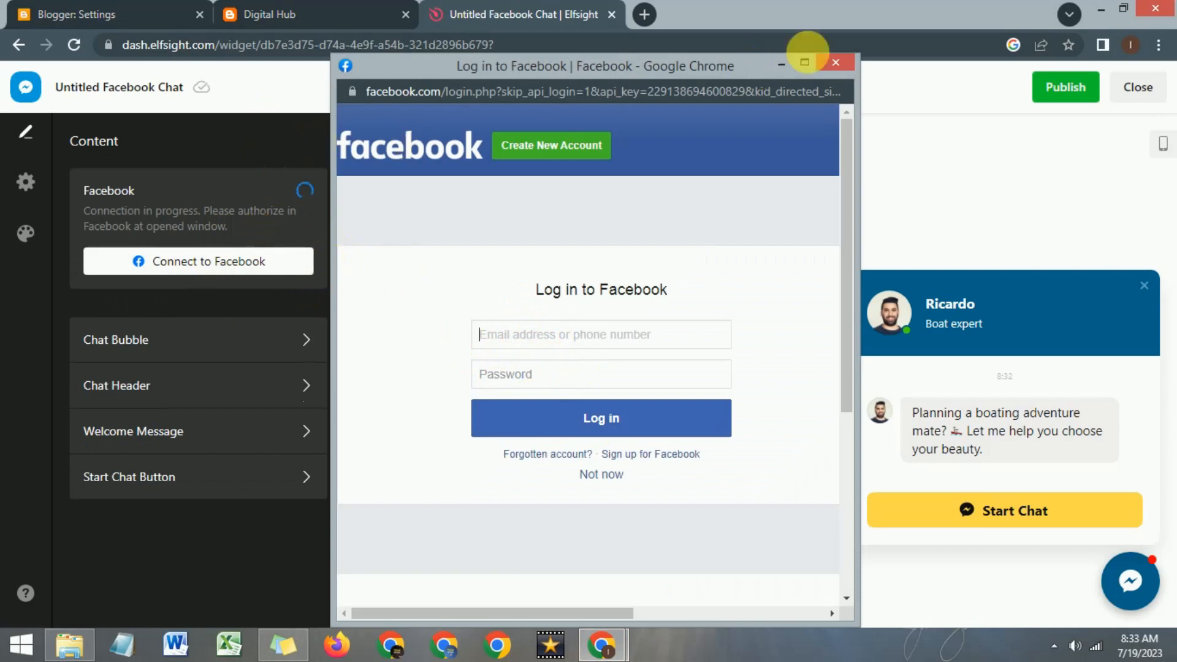
click(836, 64)
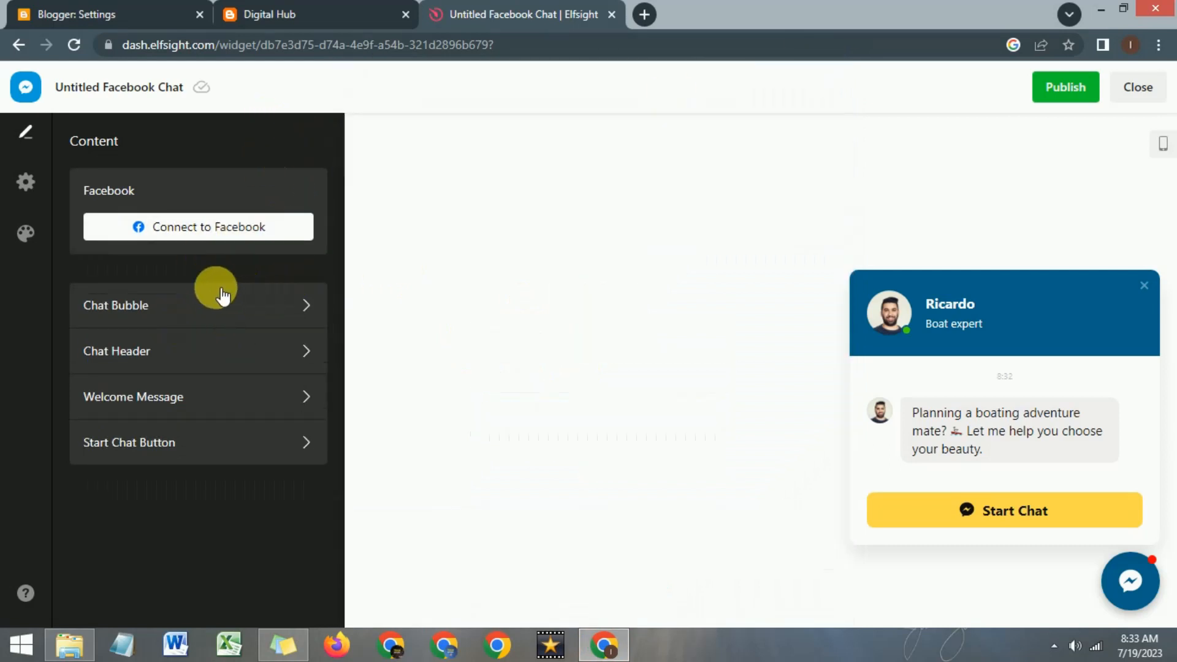
Try the calendar and heart icons on the chat bubble, and return it to the Messenger icon.
click(175, 314)
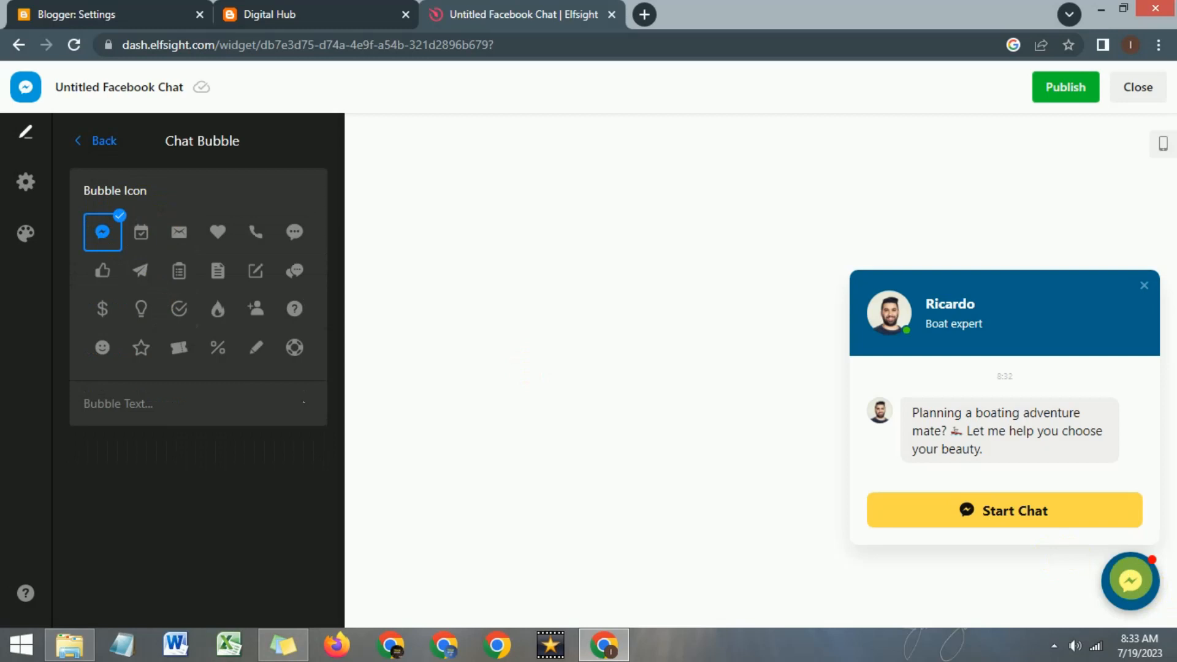
click(143, 233)
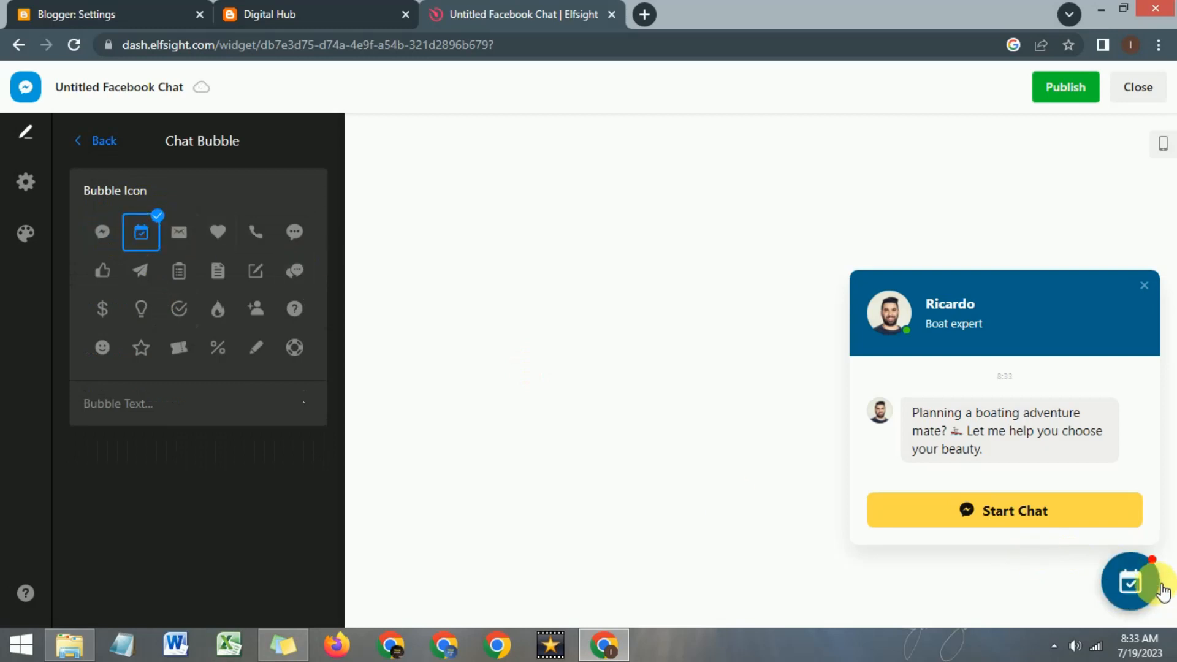
click(237, 240)
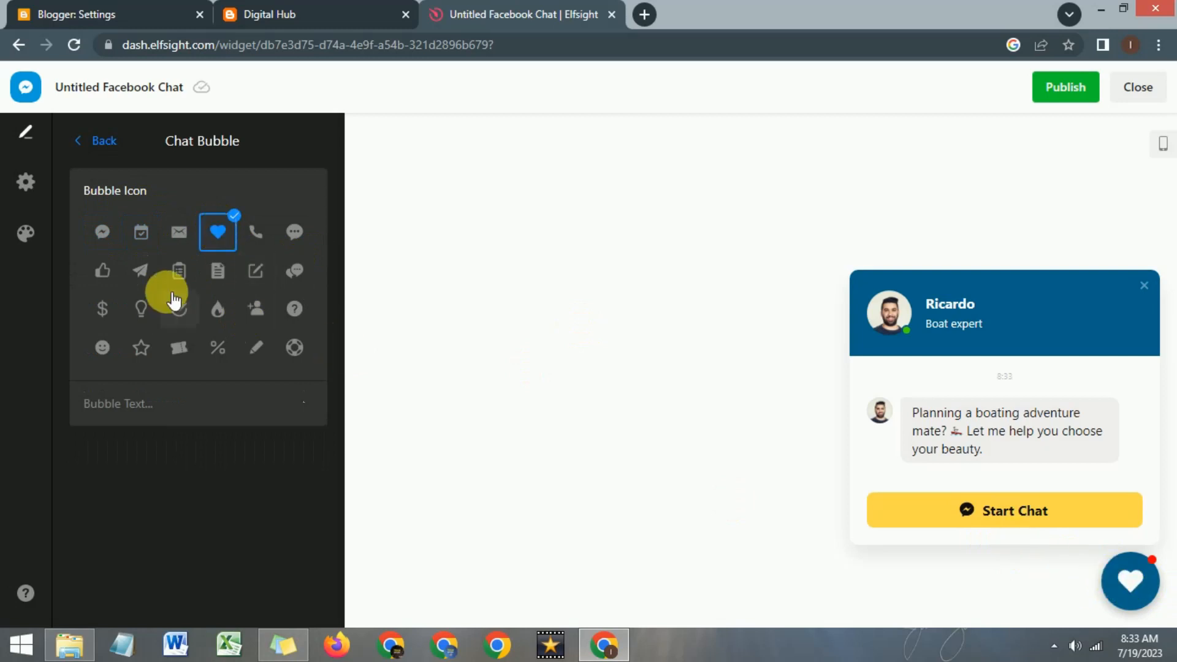
click(108, 234)
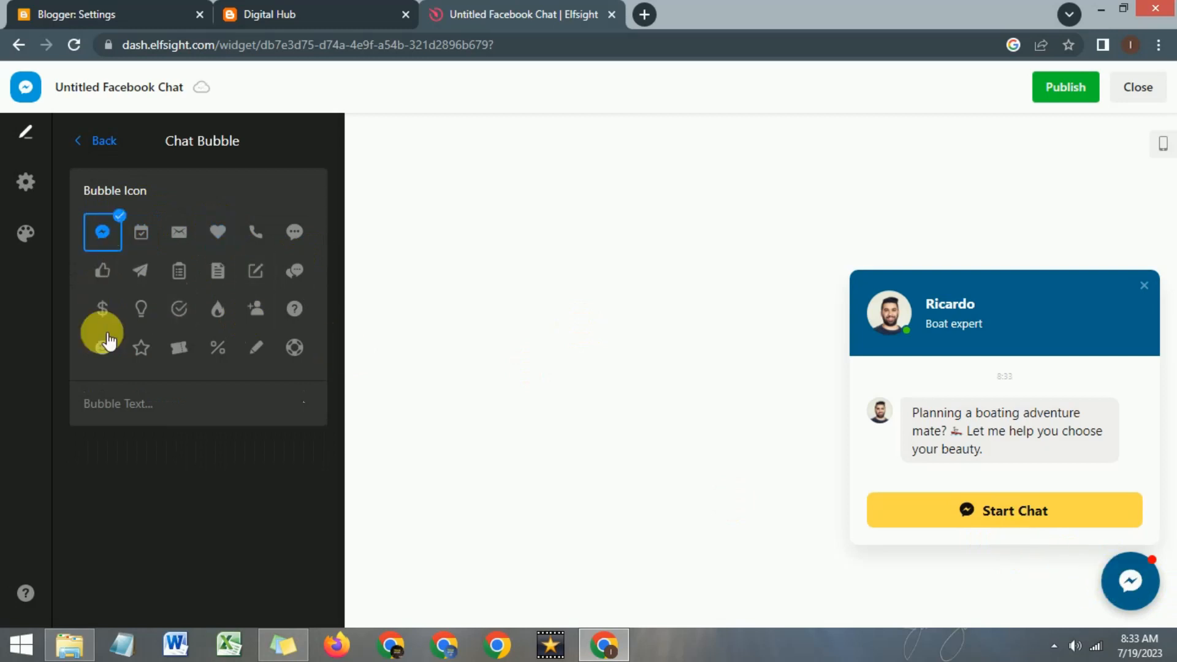
click(93, 141)
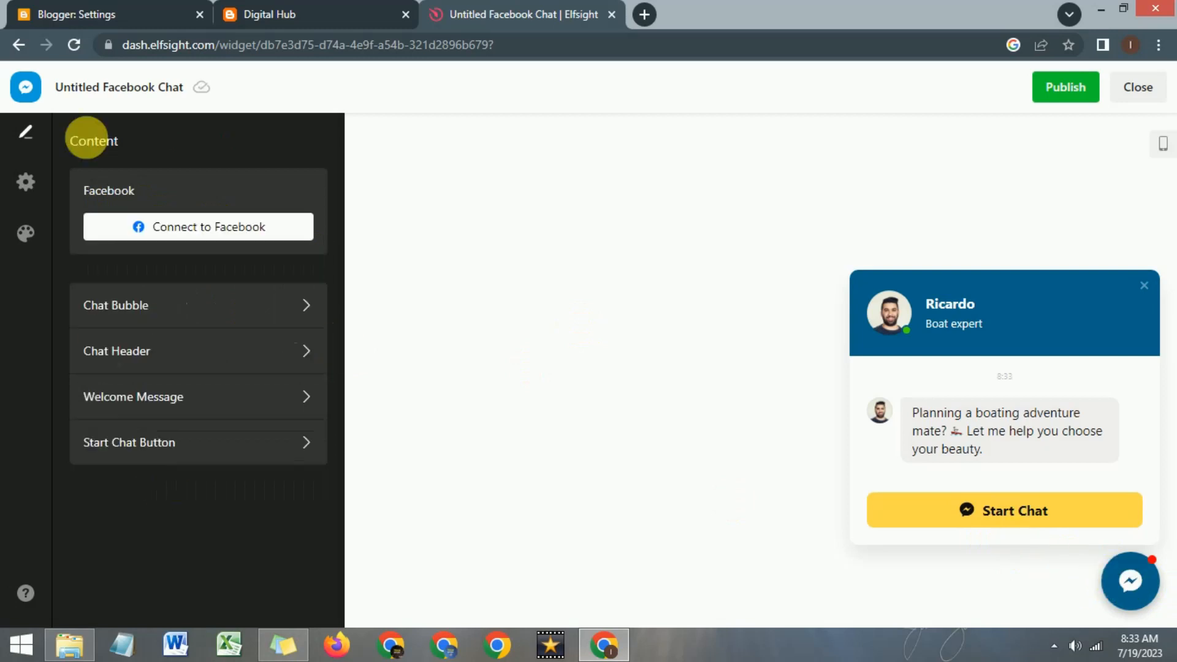
Review the chat header's picture, name and caption options and the welcome message text in the widget's content settings.
click(183, 358)
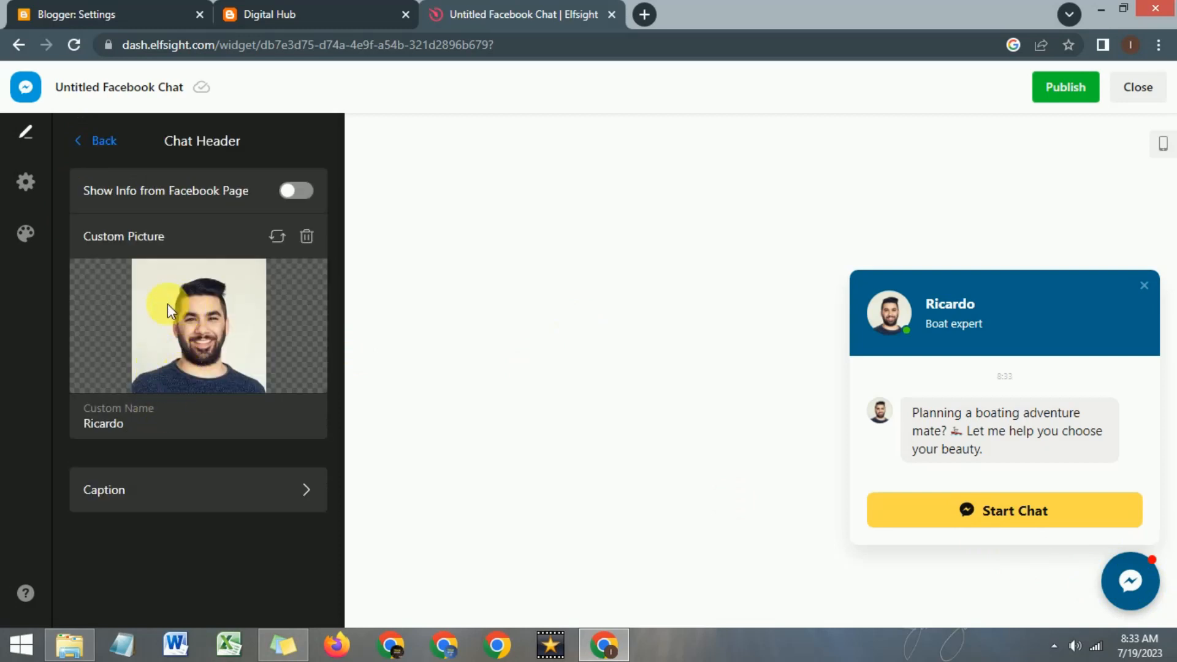
click(203, 481)
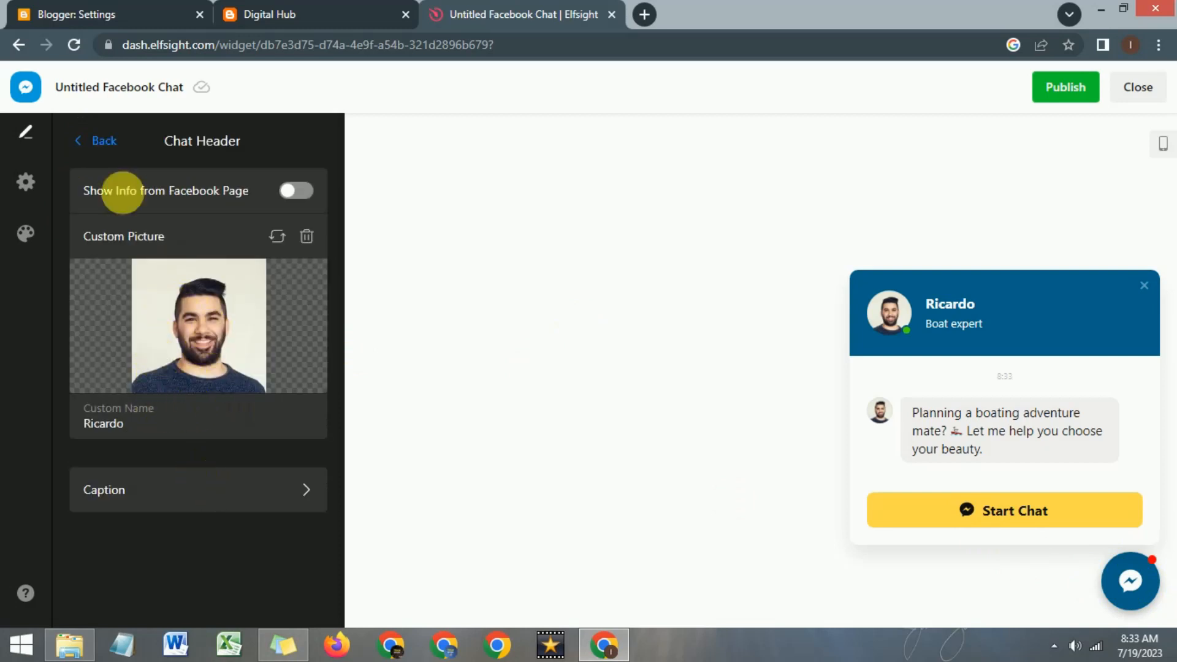
click(91, 153)
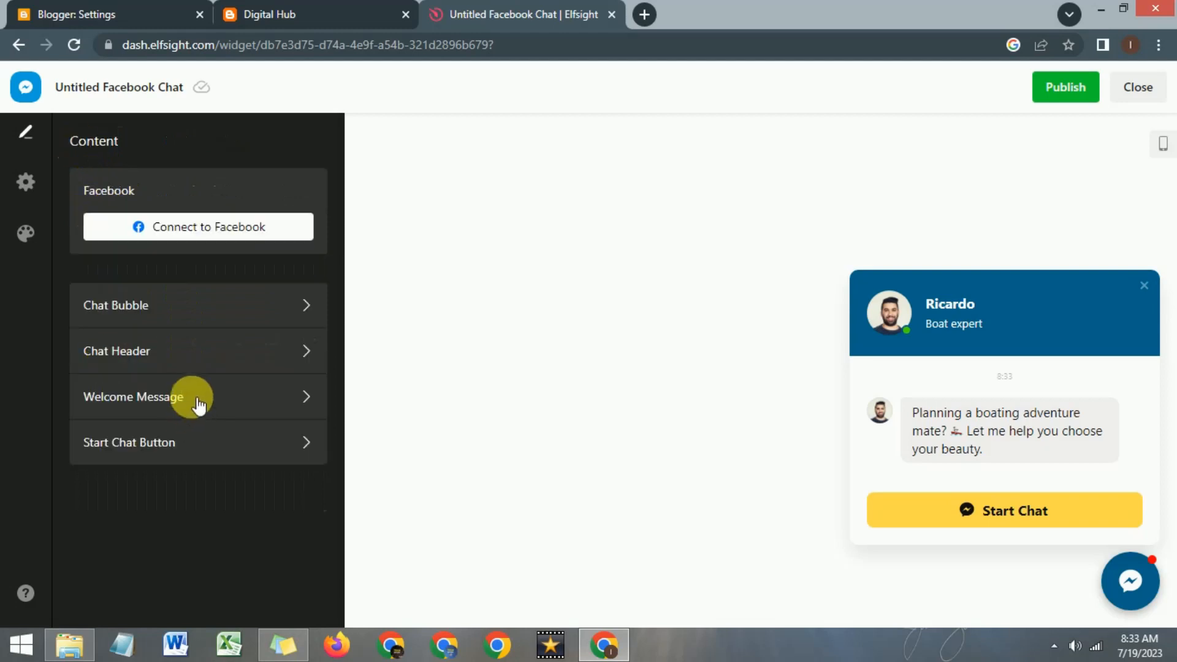
click(198, 405)
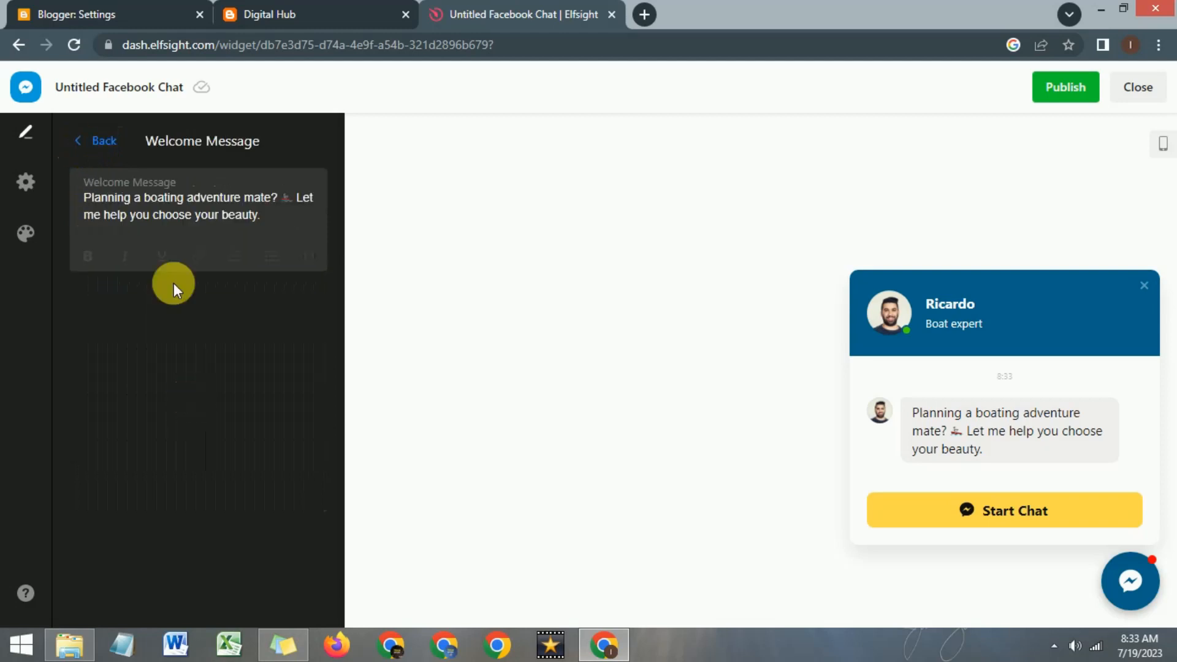
triple_click(132, 209)
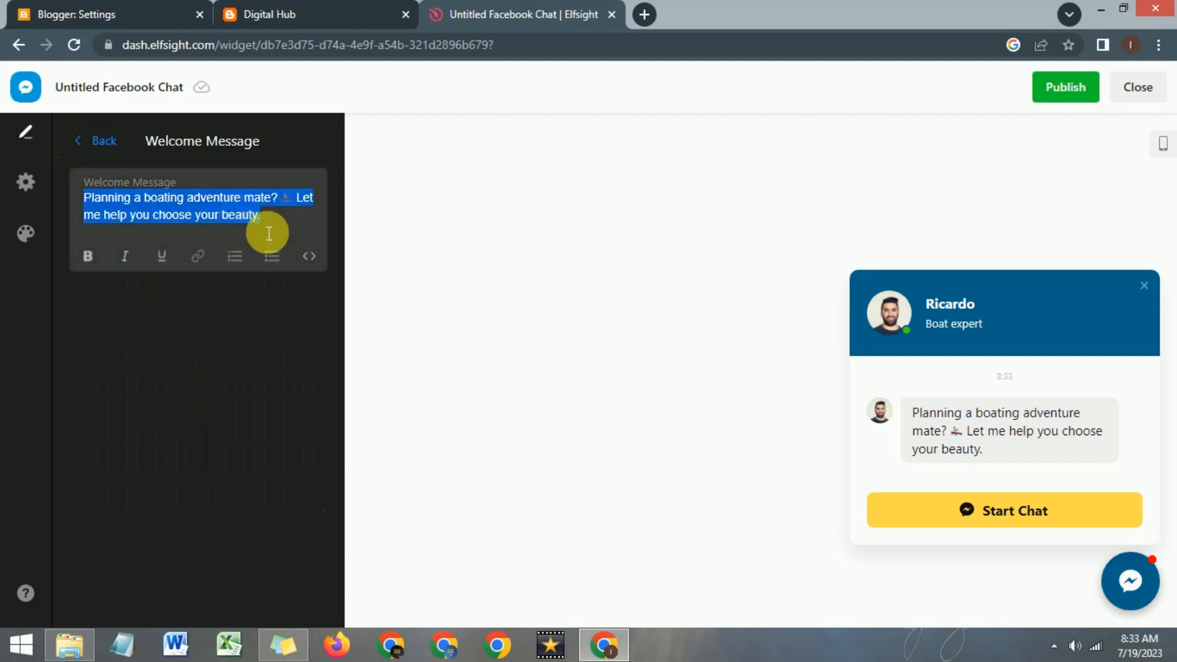
click(89, 144)
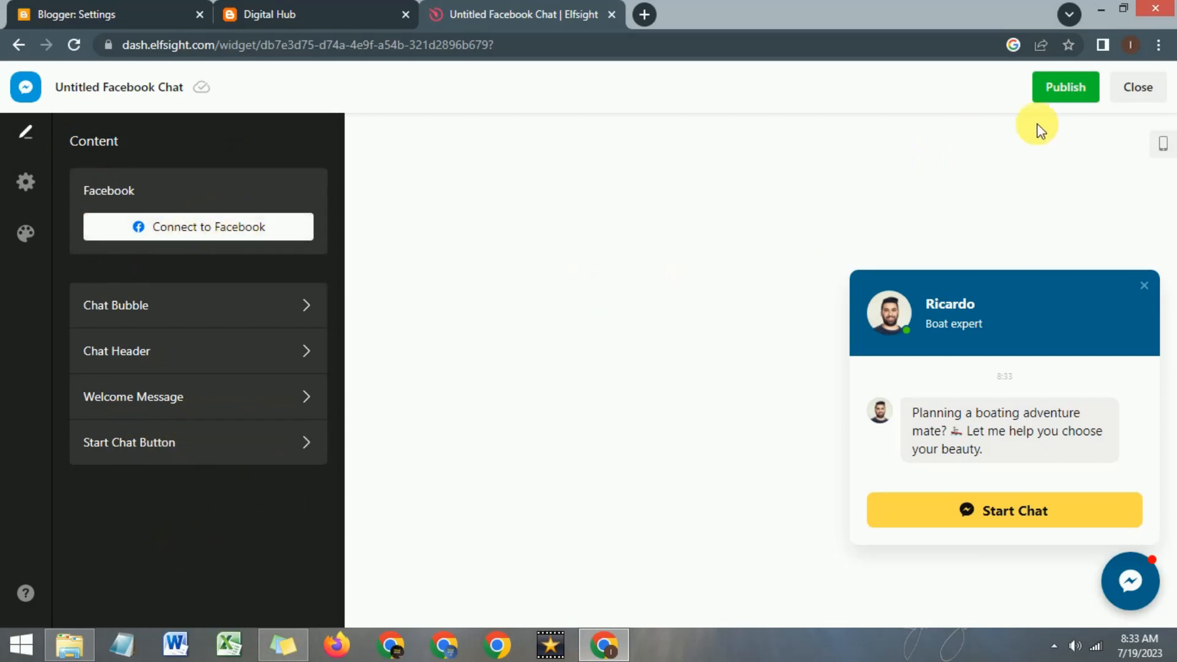
Publish the chat widget with the $0 Lite plan and copy its embed code.
click(1067, 91)
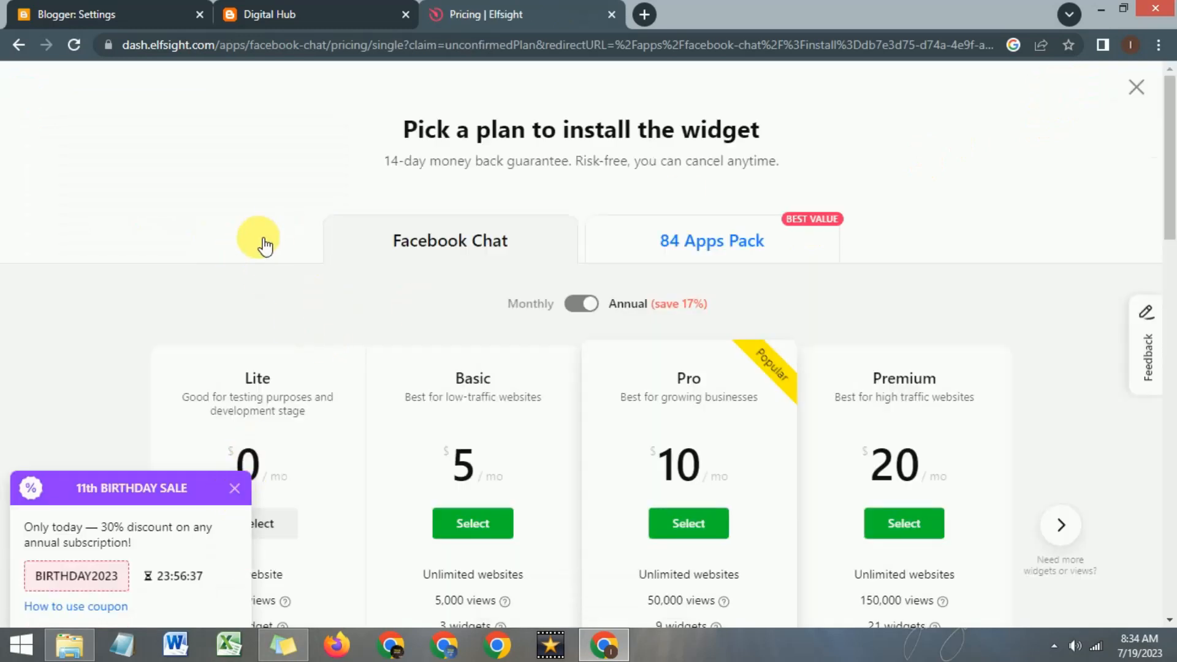
scroll(261, 246, down, 1)
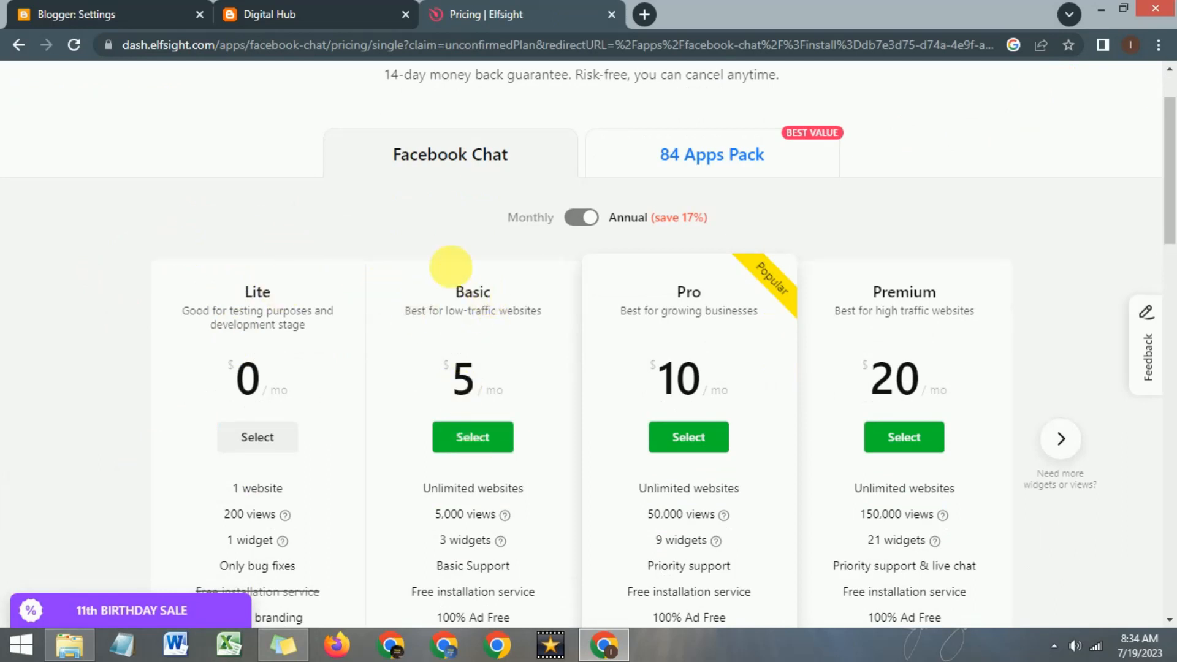
scroll(407, 245, down, 2)
scroll(381, 239, up, 3)
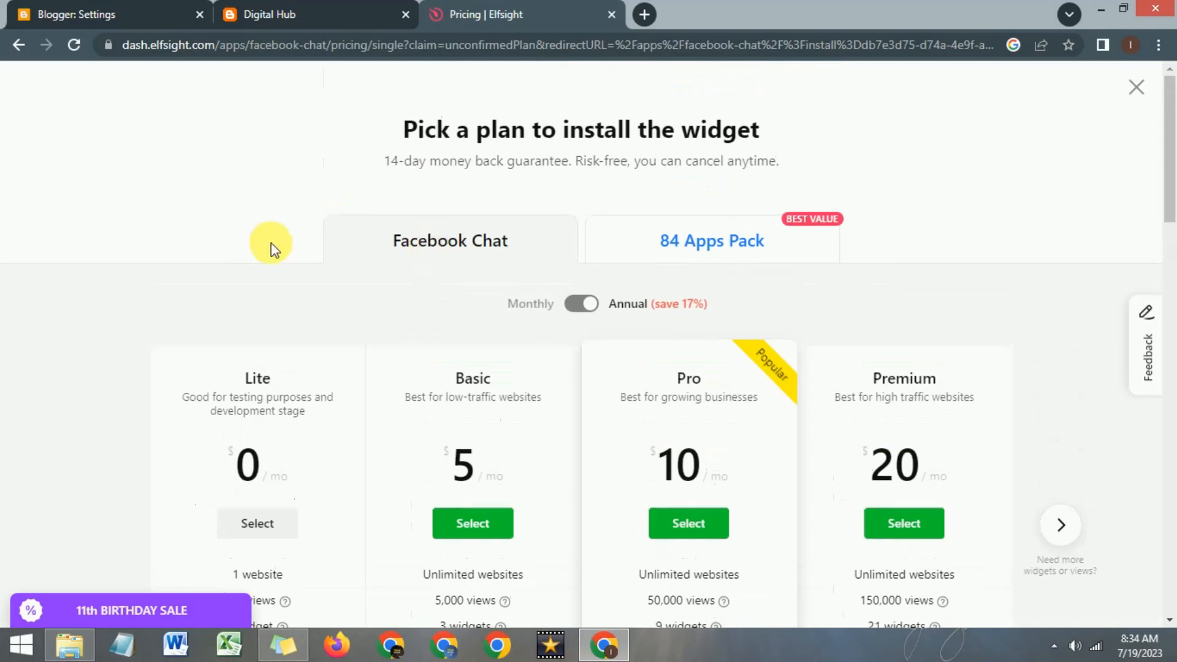
scroll(268, 245, down, 3)
click(278, 356)
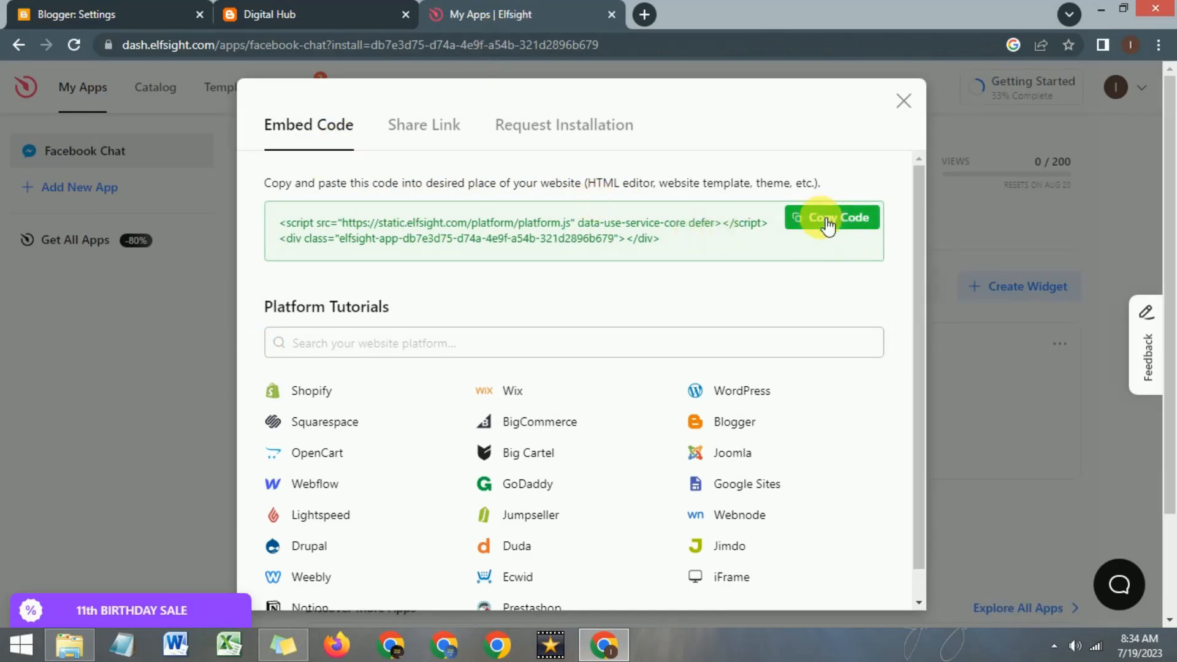
click(828, 222)
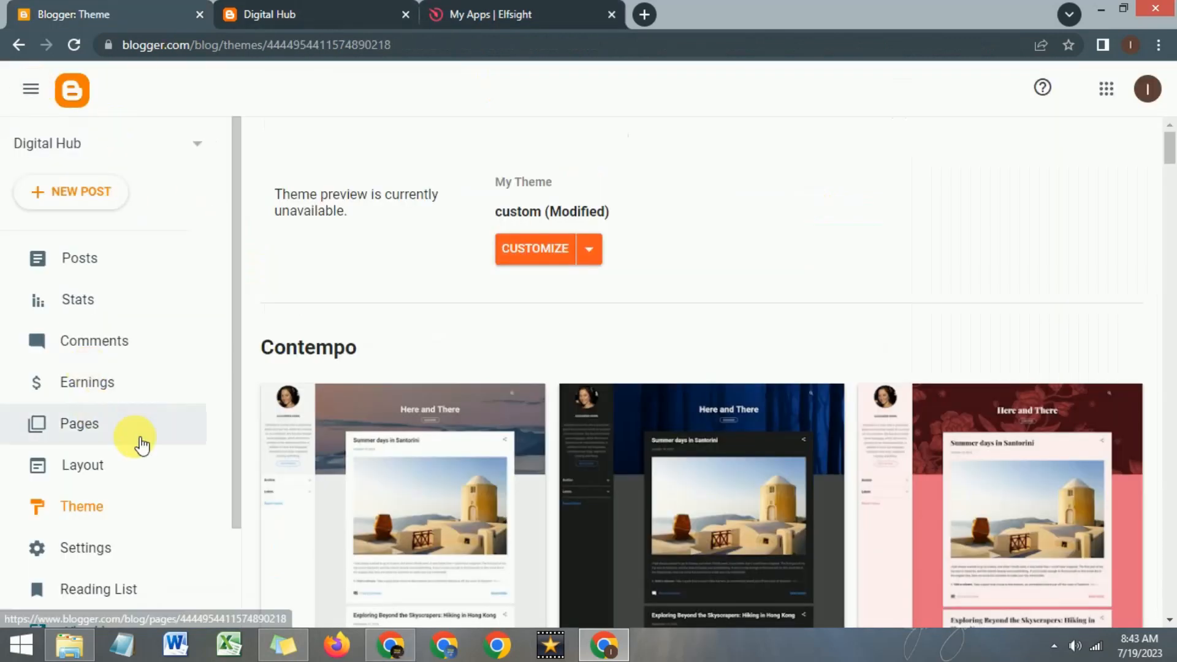
In the Blogger layout of Digital Hub, add an HTML/JavaScript gadget to the sidebar.
click(86, 468)
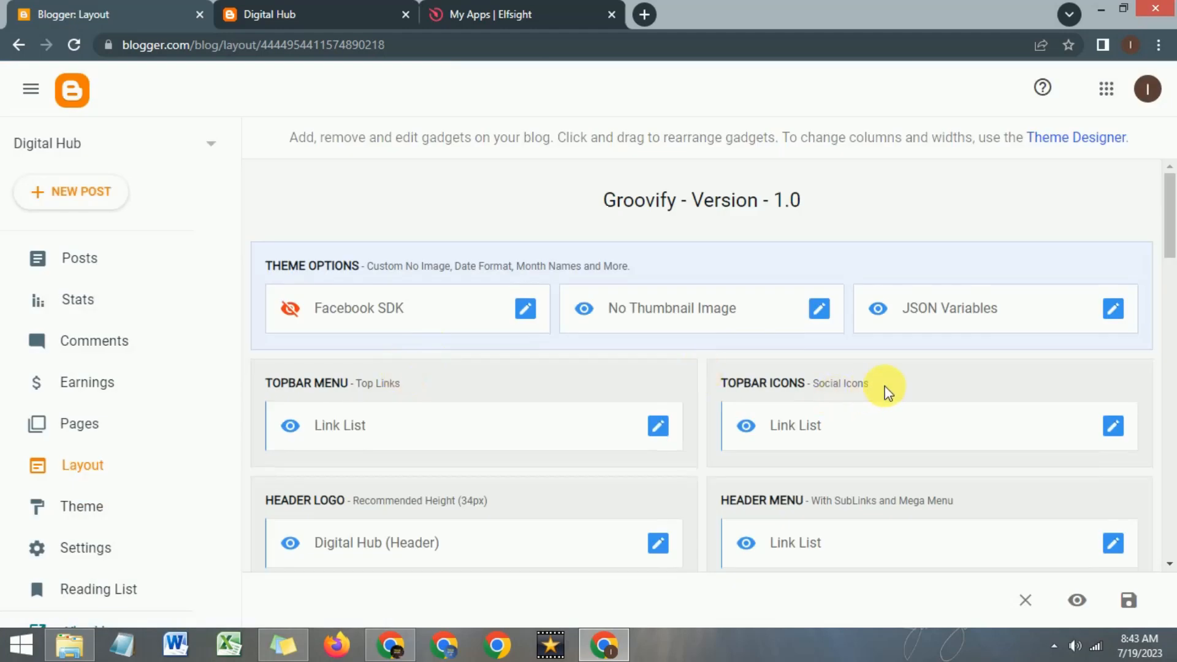
scroll(870, 389, down, 10)
scroll(894, 394, down, 4)
click(951, 413)
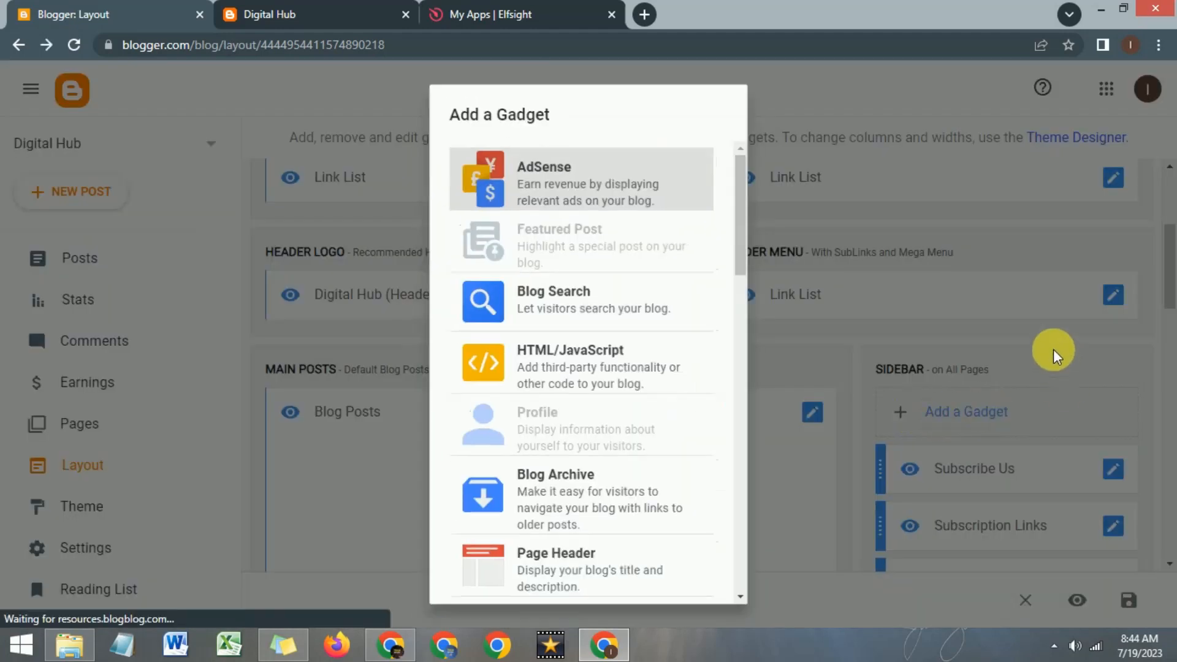
click(1053, 348)
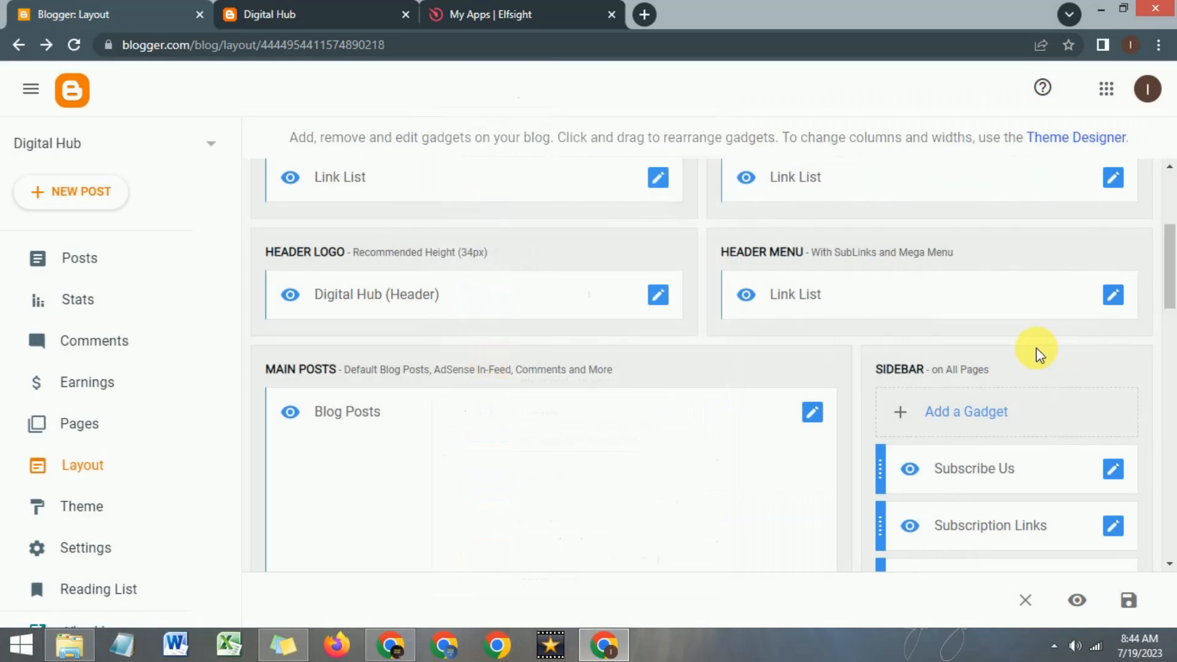
click(965, 417)
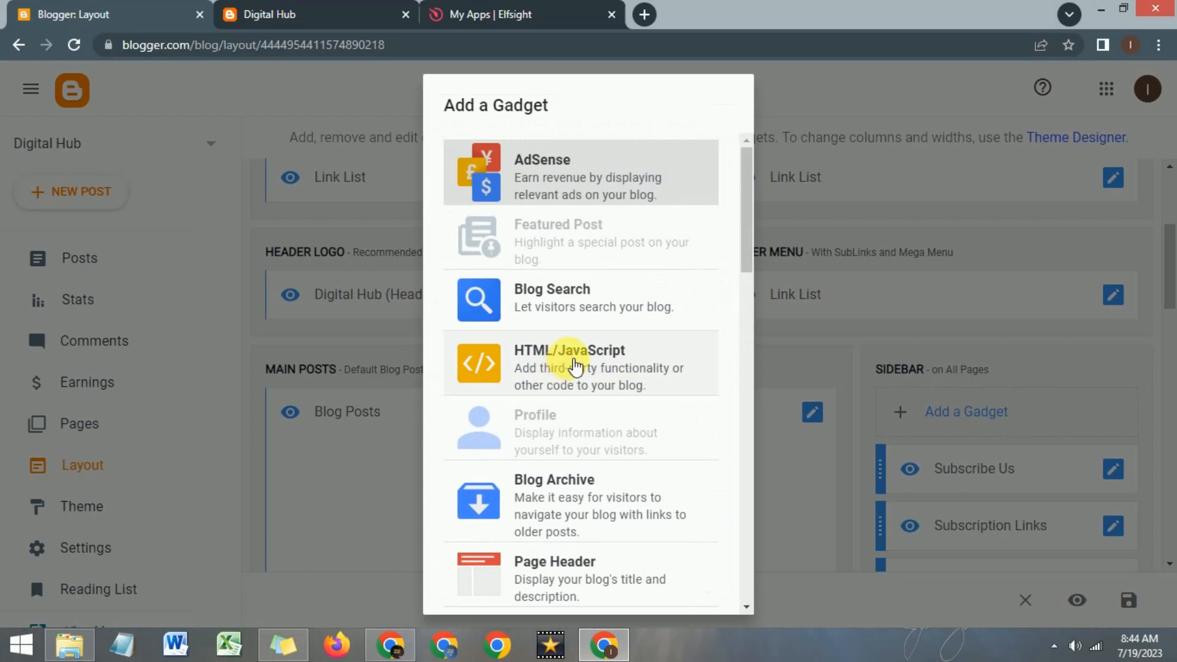
click(568, 357)
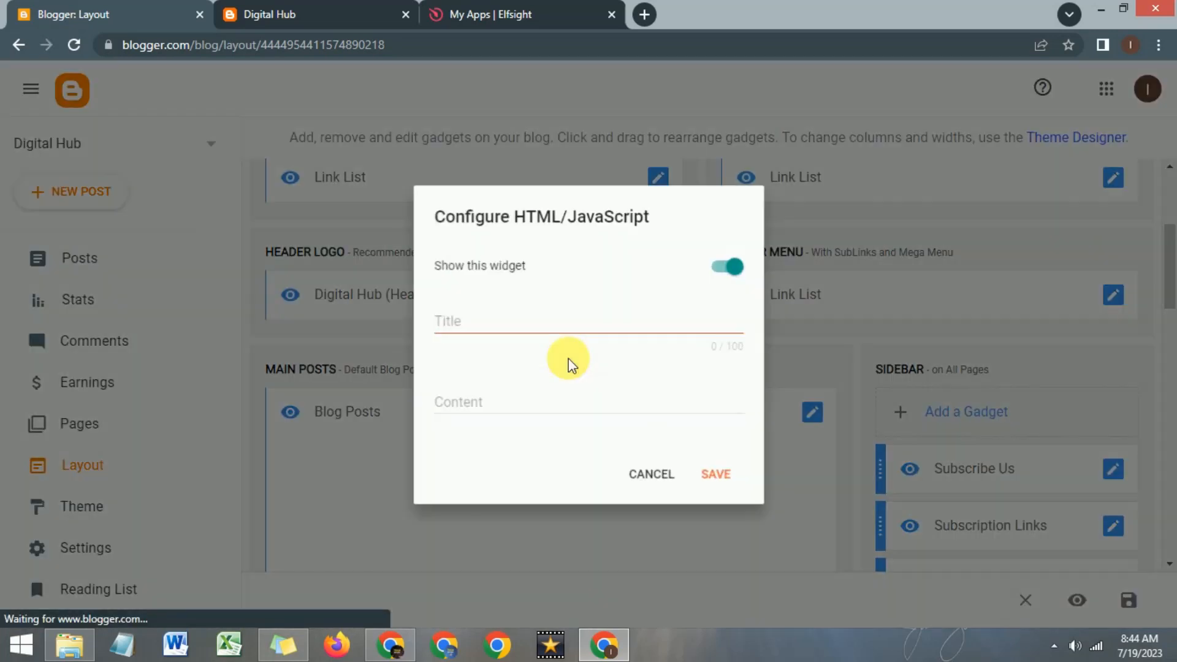
Title the gadget "Chat", fill its content with the embed code copied from Elfsight, and save it.
click(500, 332)
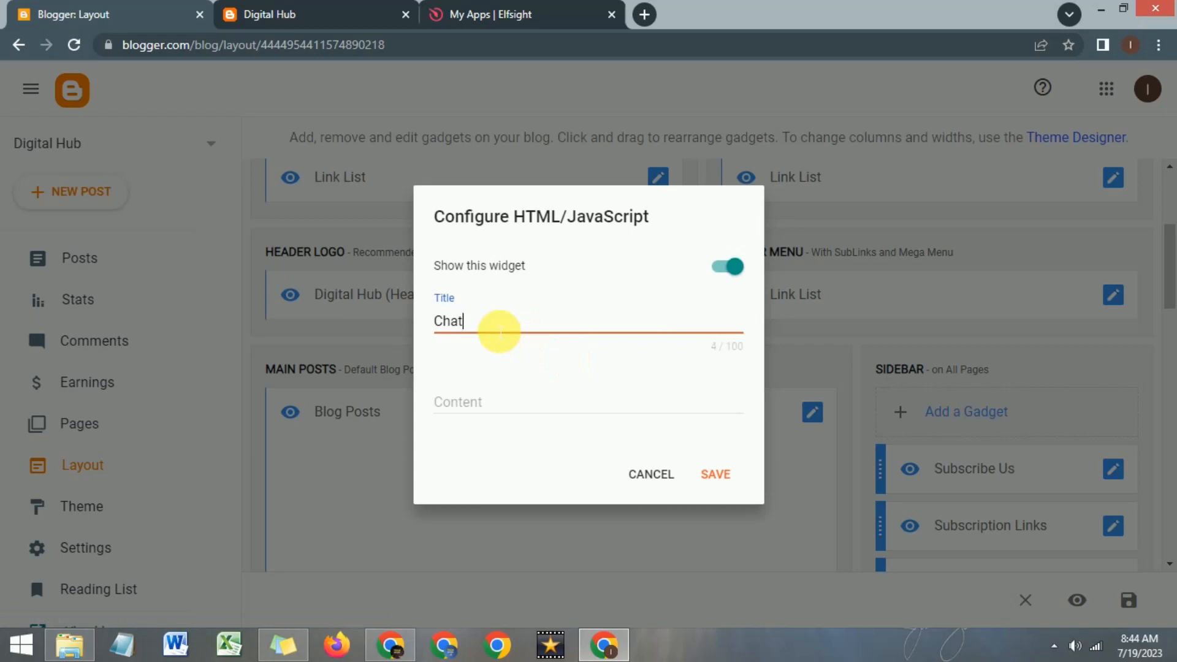
click(480, 409)
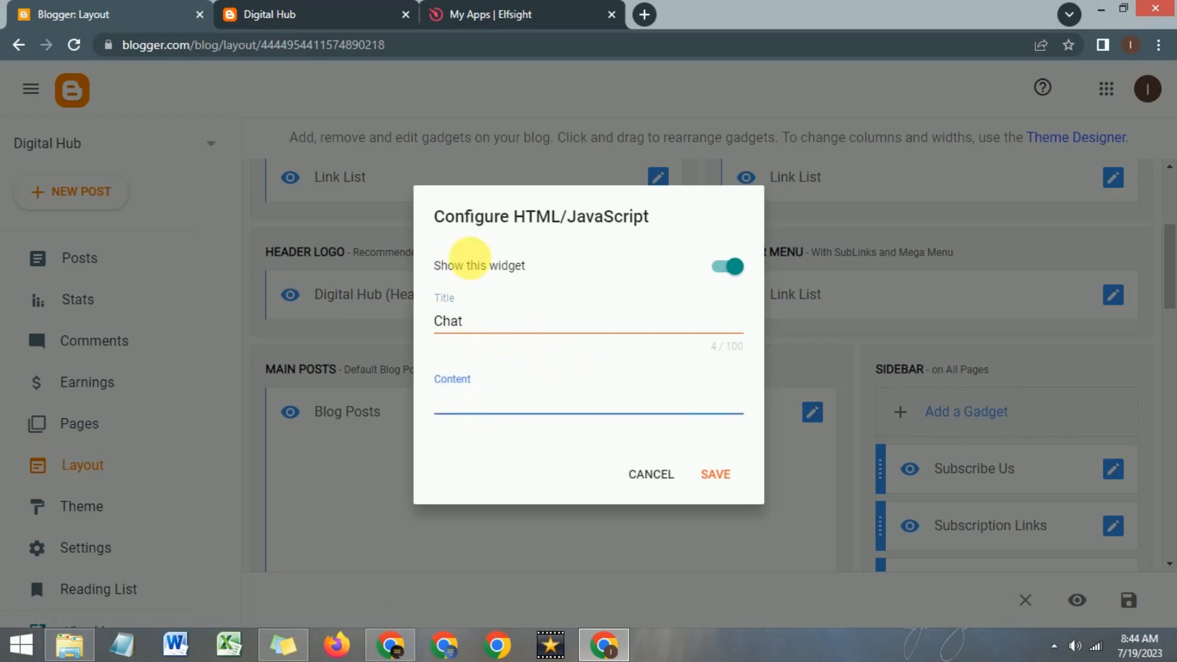
click(475, 13)
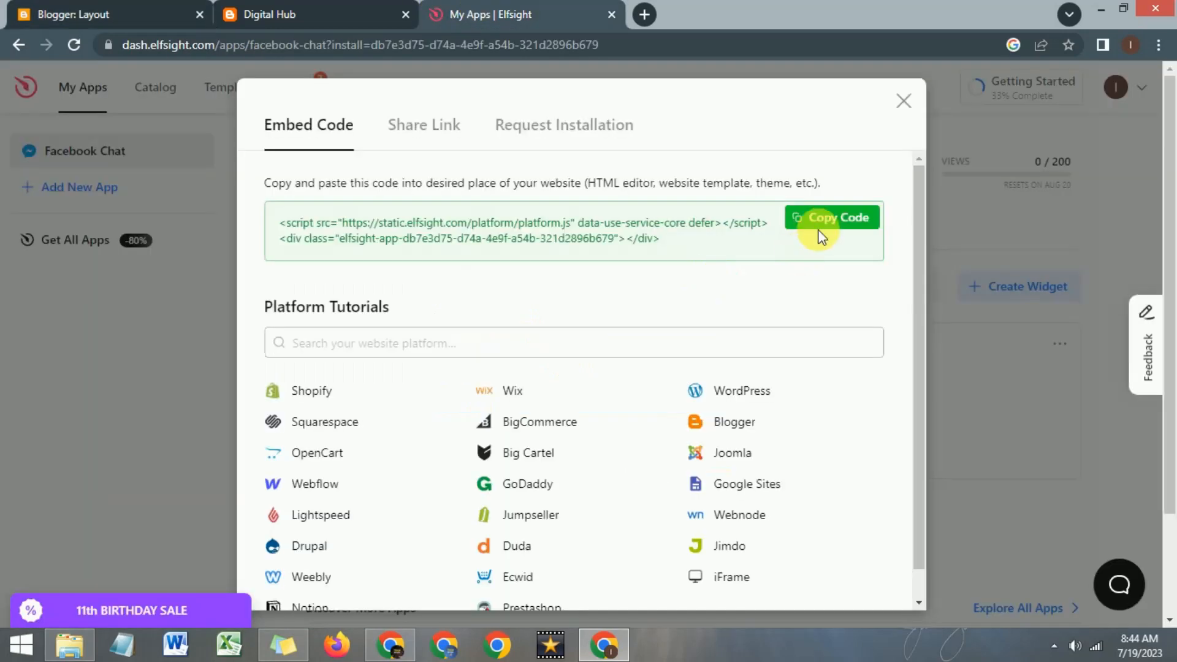
click(826, 232)
click(80, 14)
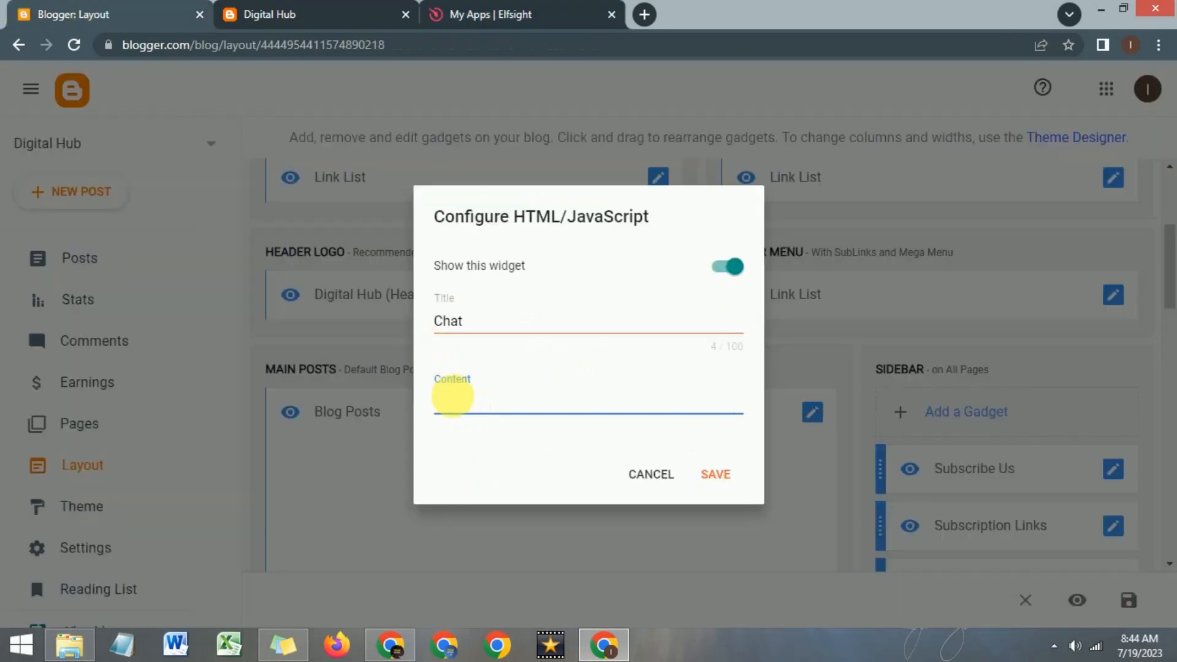
right_click(463, 405)
click(488, 263)
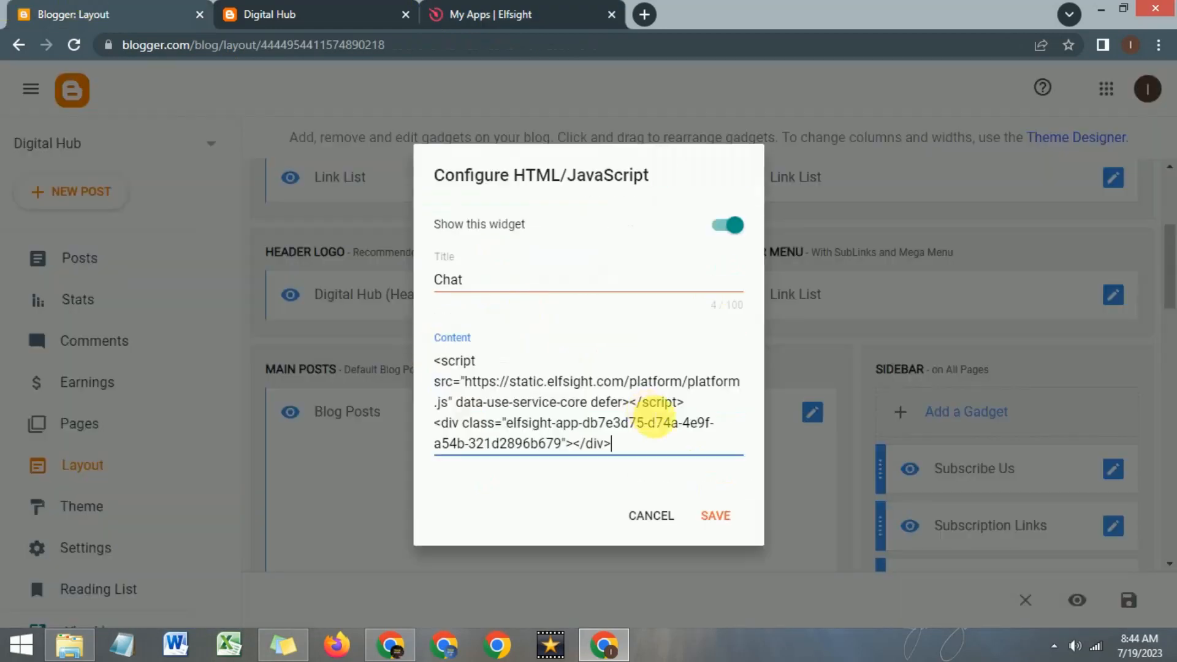
click(716, 518)
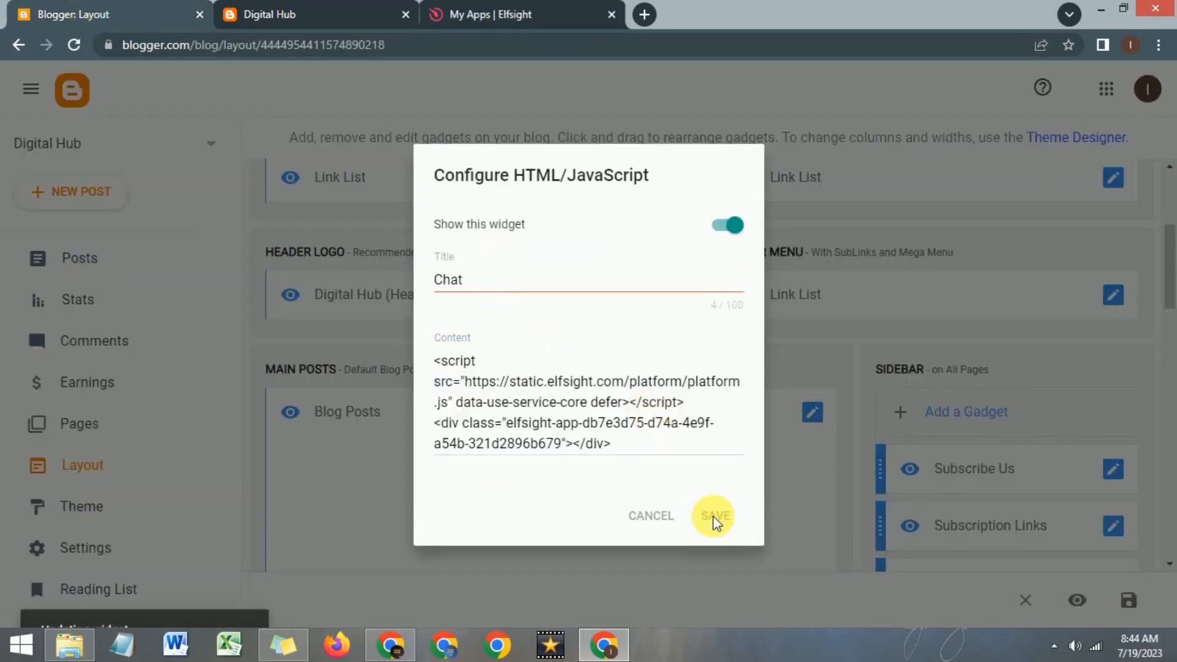
Move the Chat gadget to the end of the sidebar, below Featured Post, and save the layout.
scroll(839, 461, down, 4)
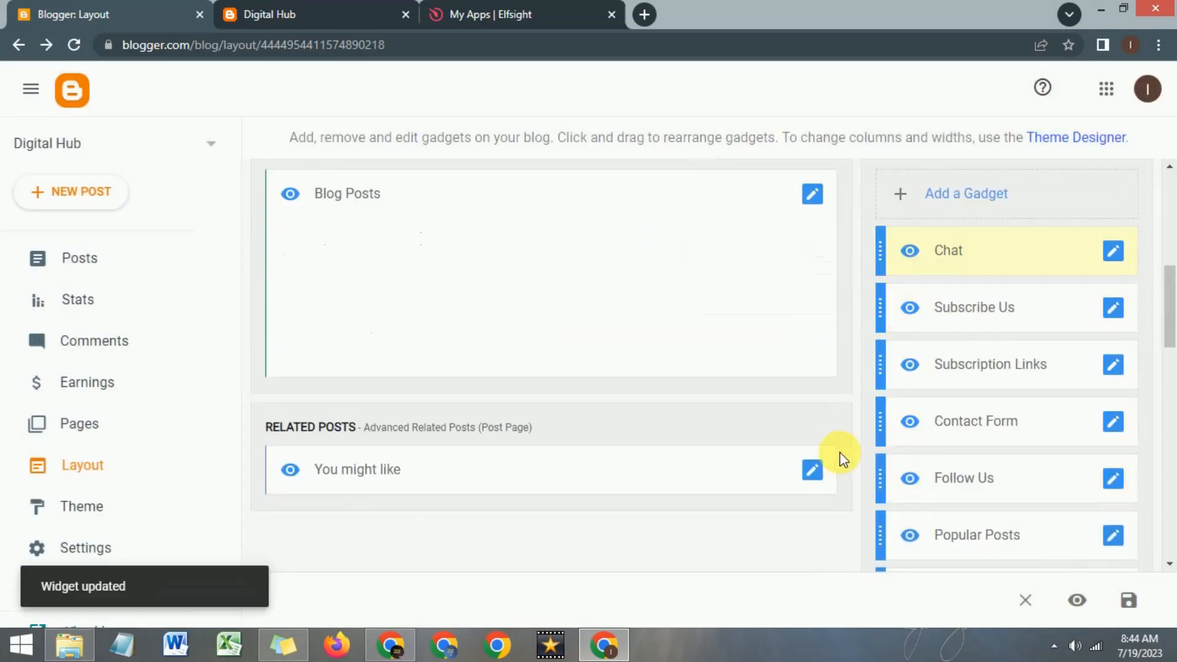
drag(889, 221, 889, 288)
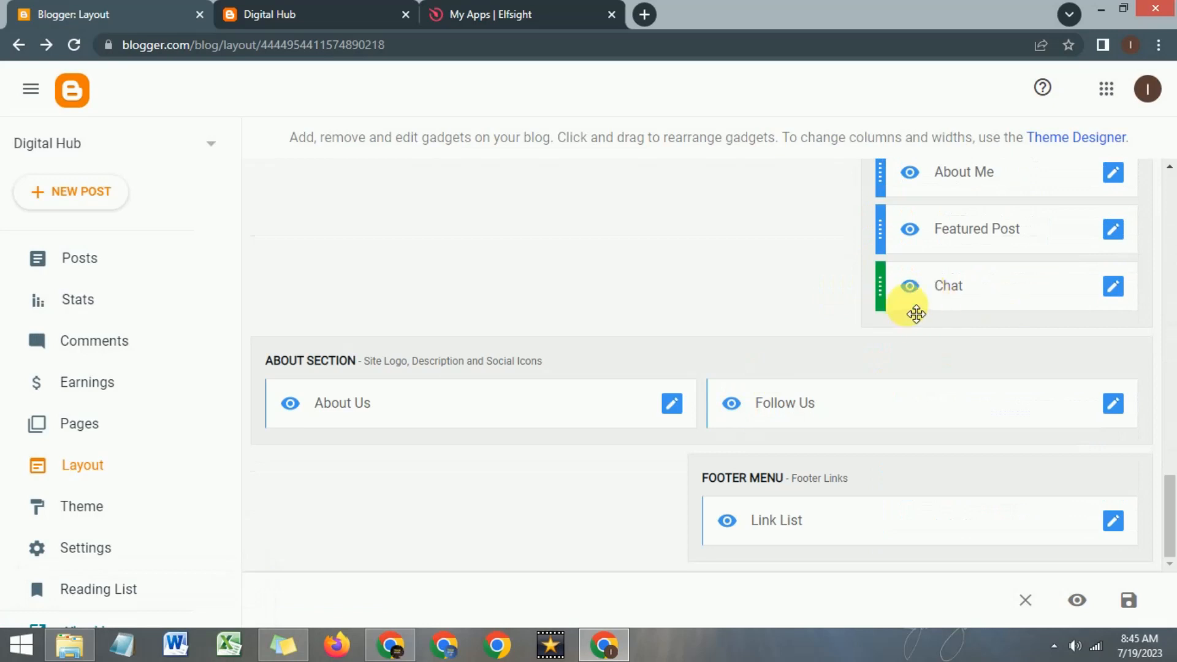
click(1129, 601)
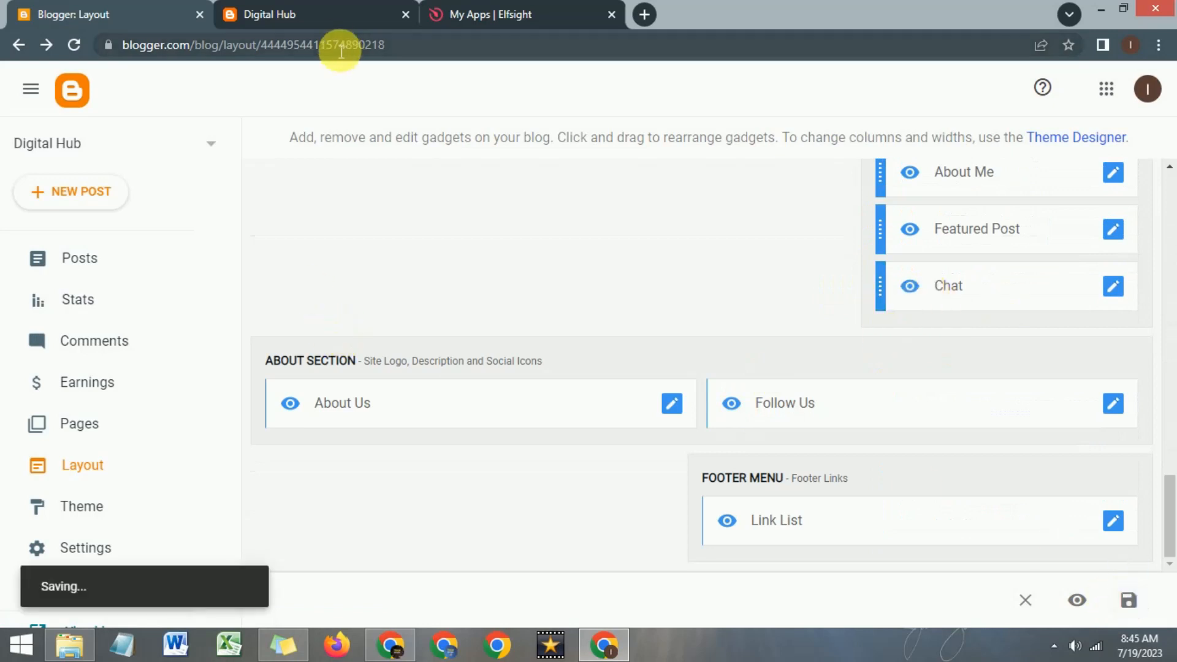
Reload the live Digital Hub site, then open and close its Messenger chat window.
click(291, 7)
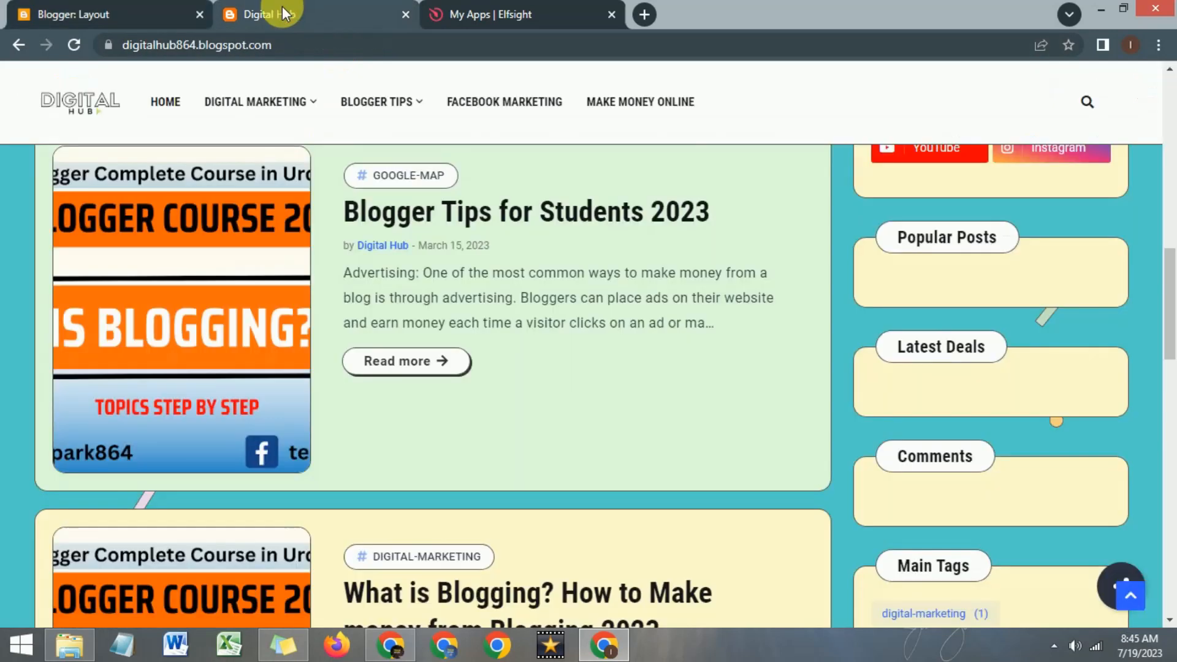
click(72, 45)
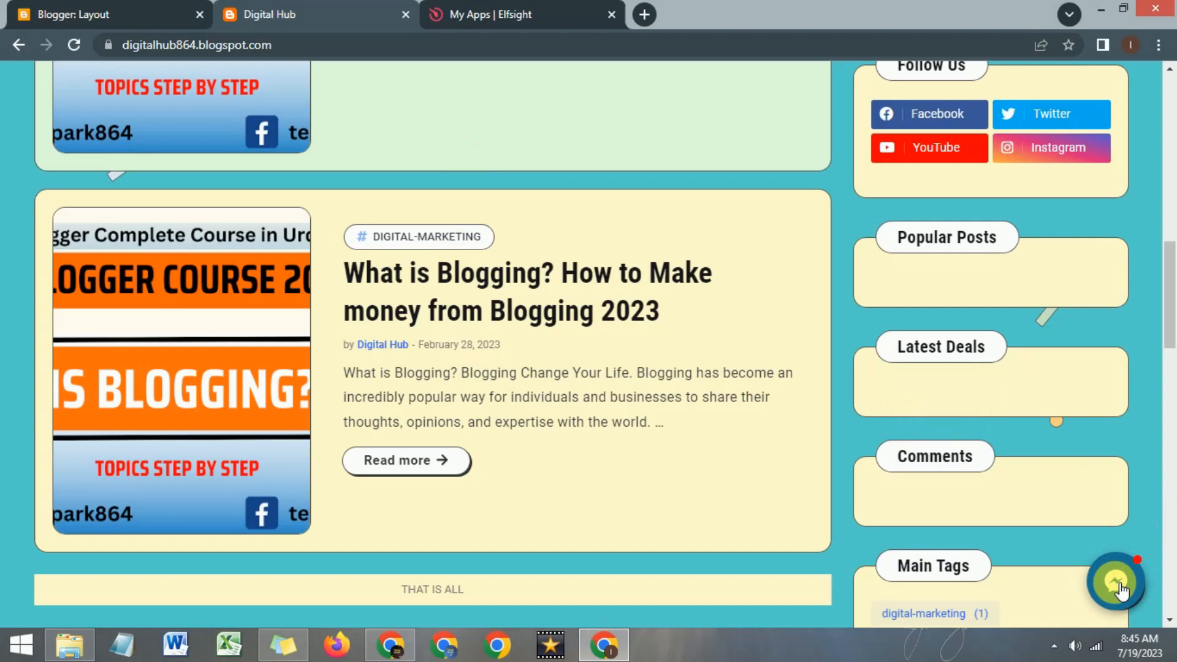
click(1118, 586)
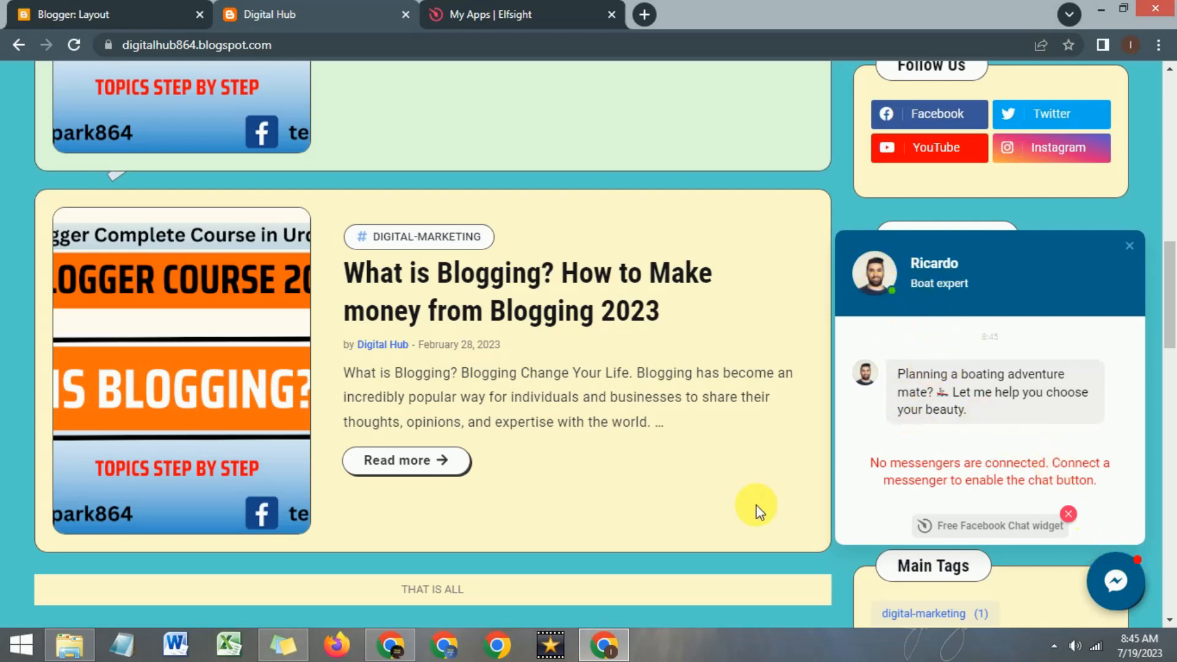
click(1125, 588)
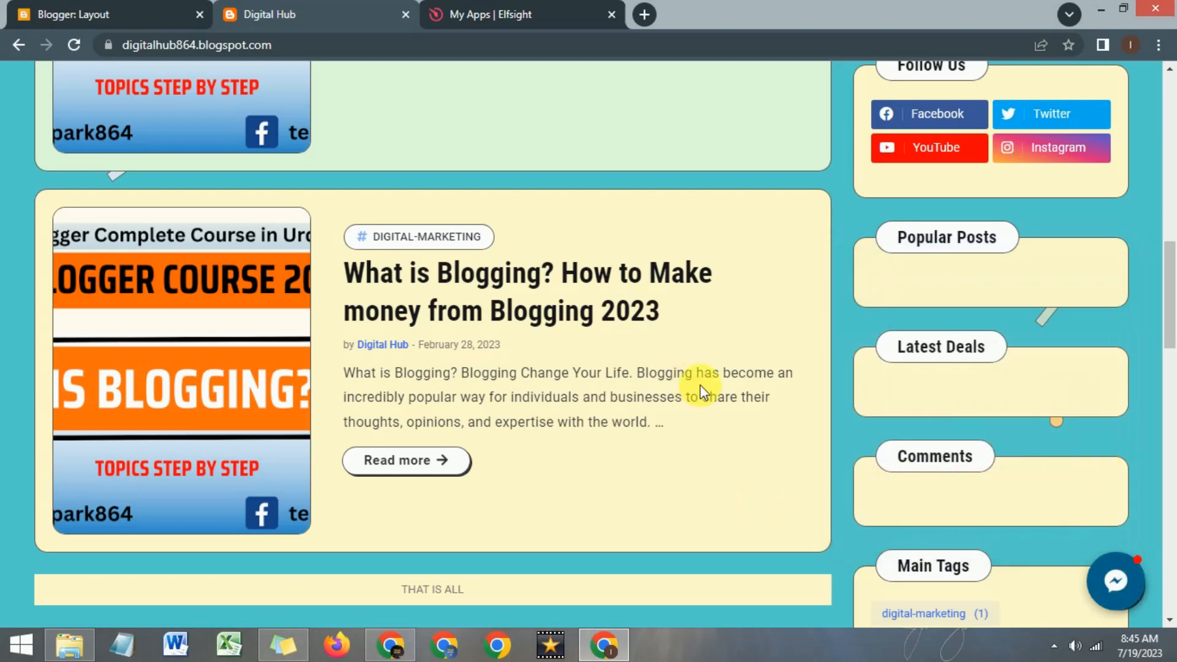
Reopen the chat window from higher up the home page and check the chat bubble while browsing the page.
scroll(700, 385, up, 3)
scroll(700, 385, down, 2)
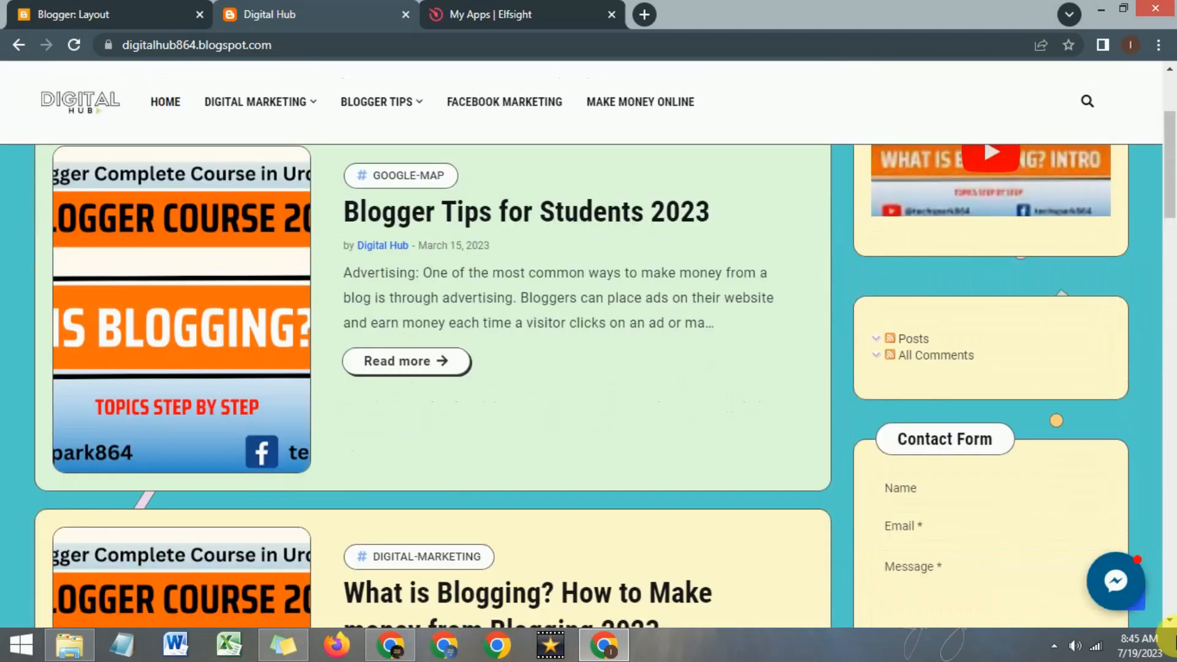
click(1122, 586)
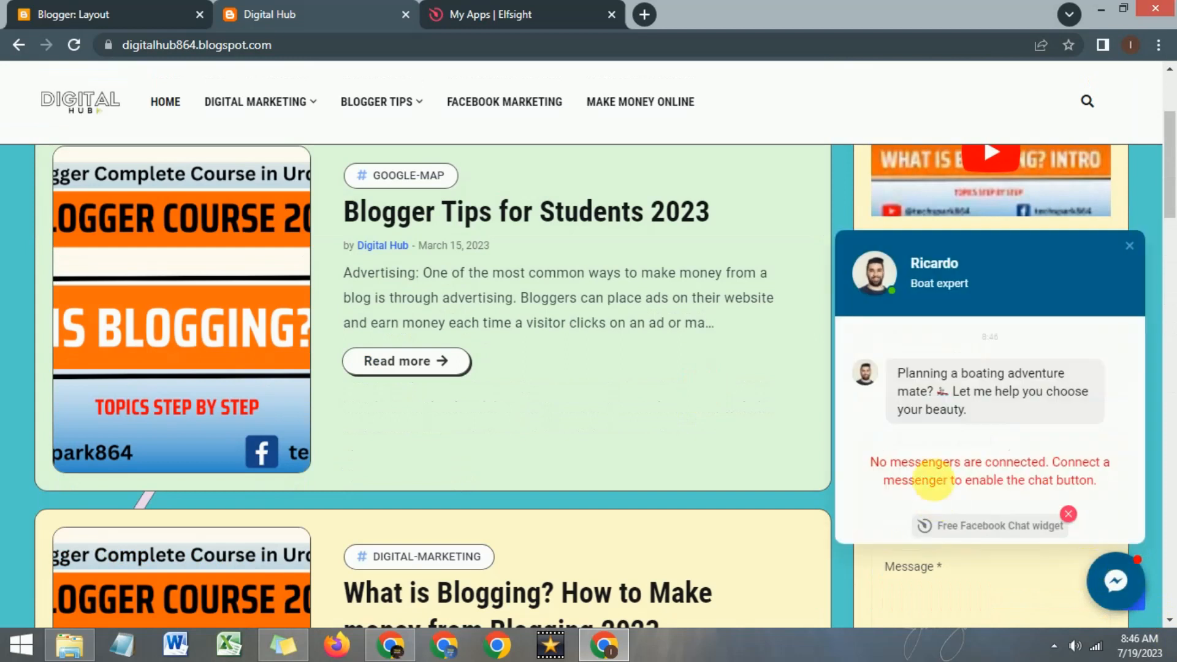
scroll(563, 417, down, 2)
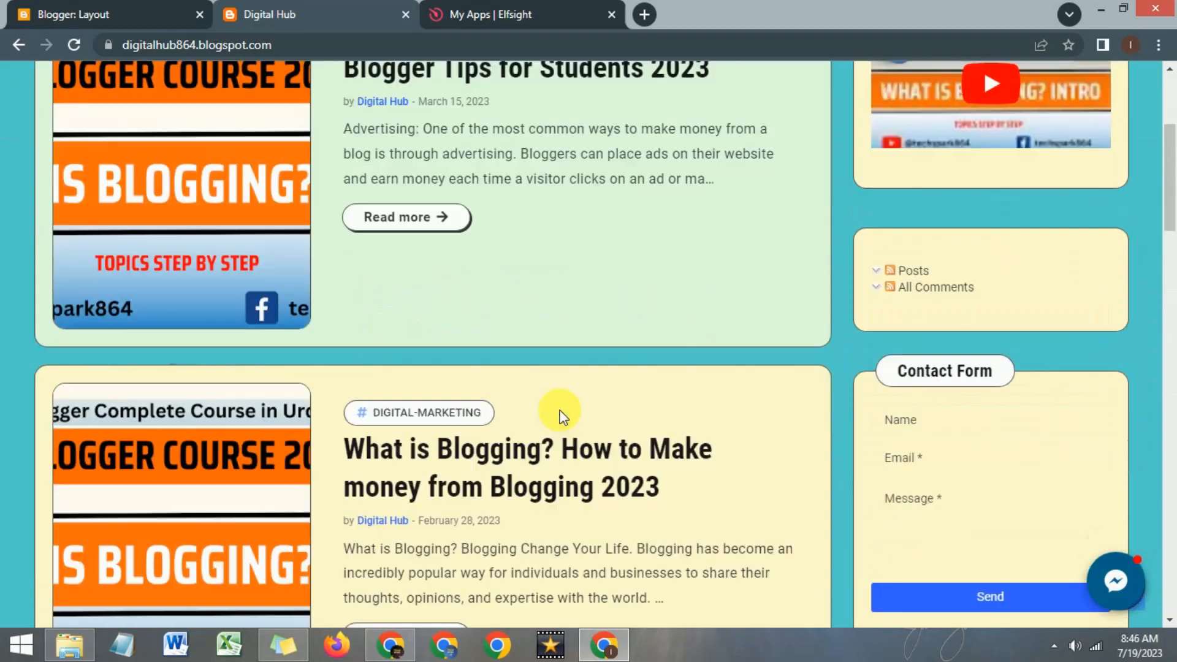
scroll(560, 417, up, 4)
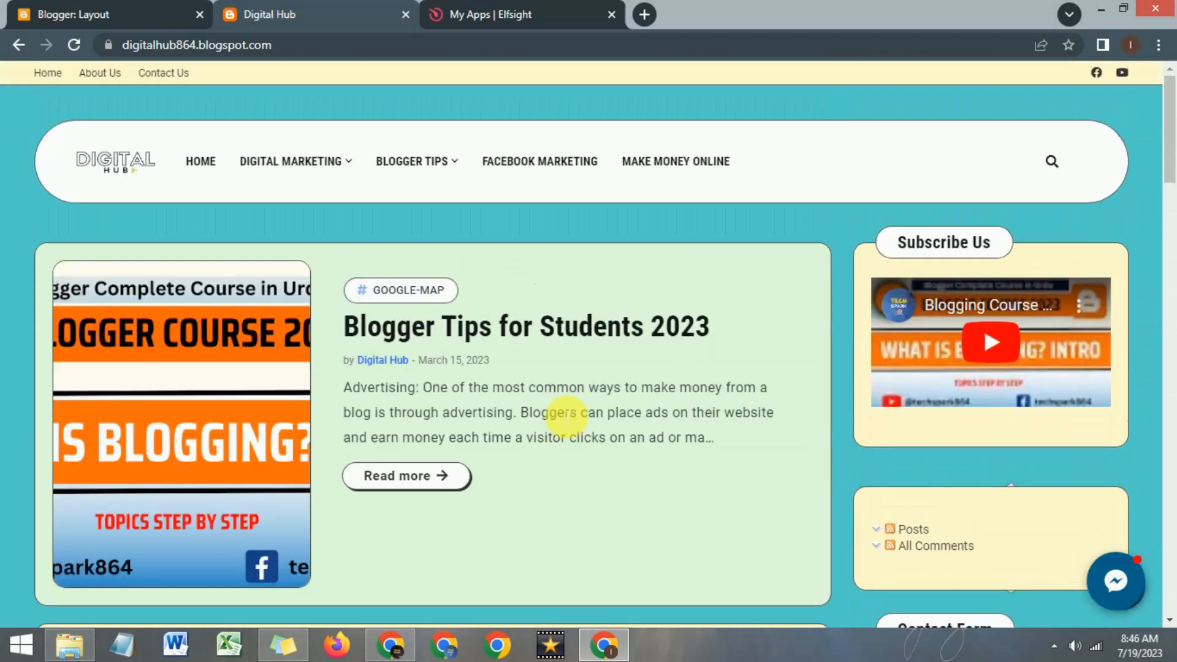